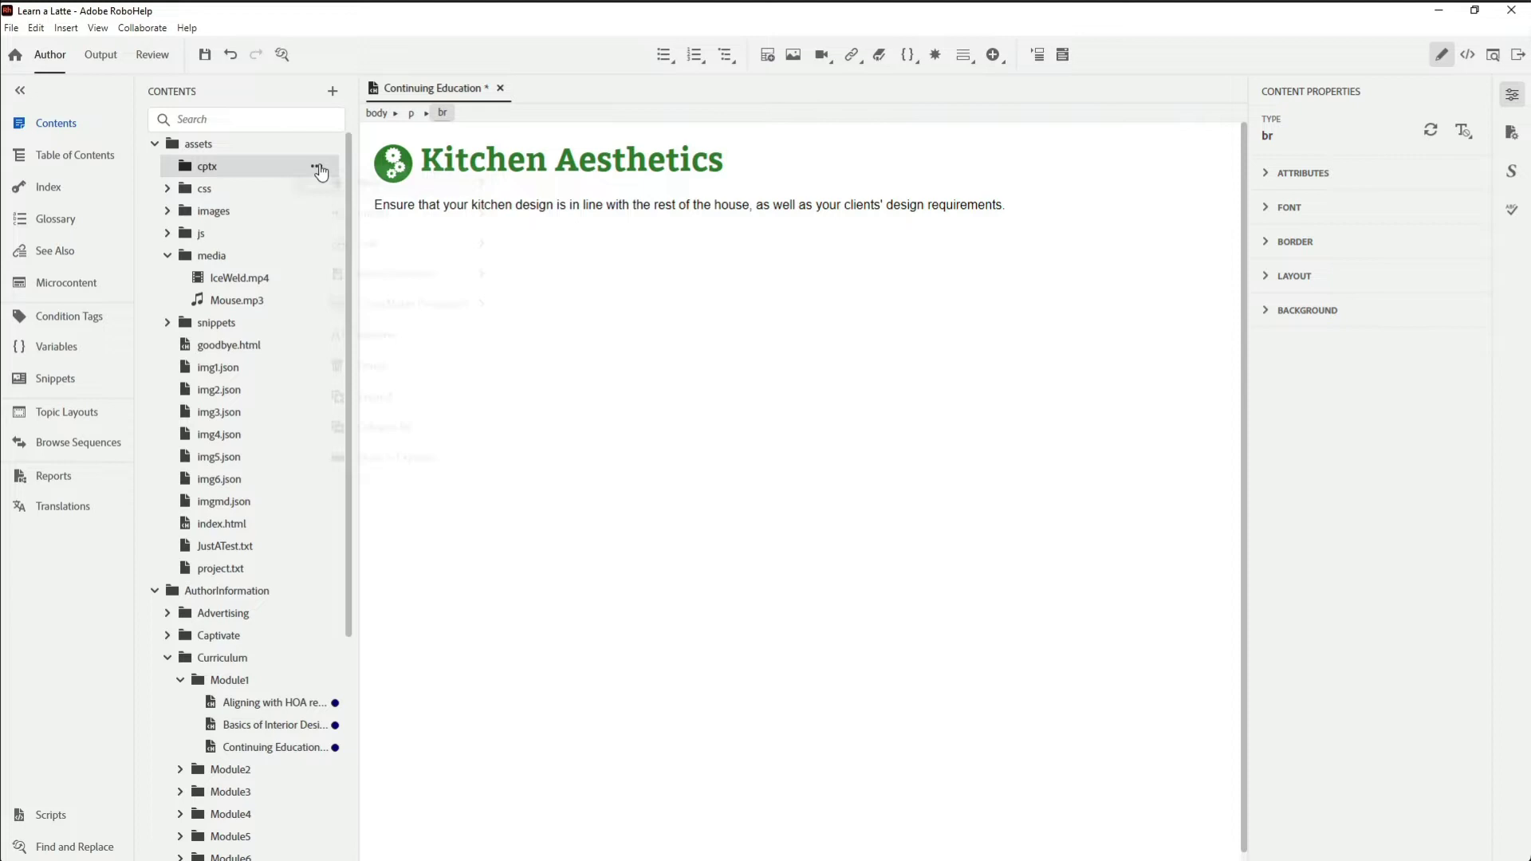
# - Import the VR-Kitchen zip as an Adobe Captivate Demo into the cptx folder
pyautogui.click(319, 167)
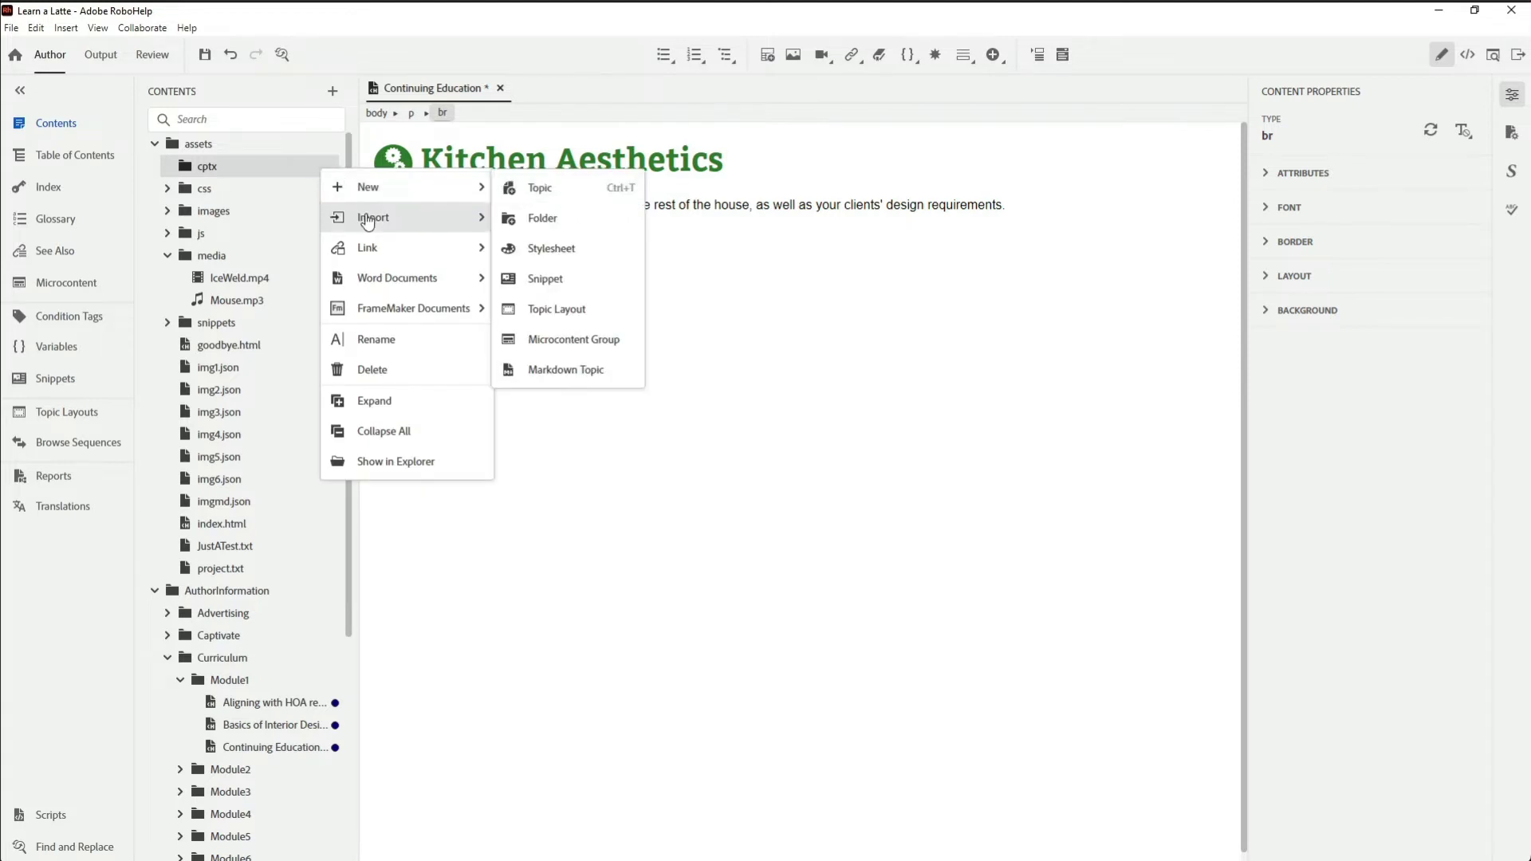
pyautogui.moveTo(448, 225)
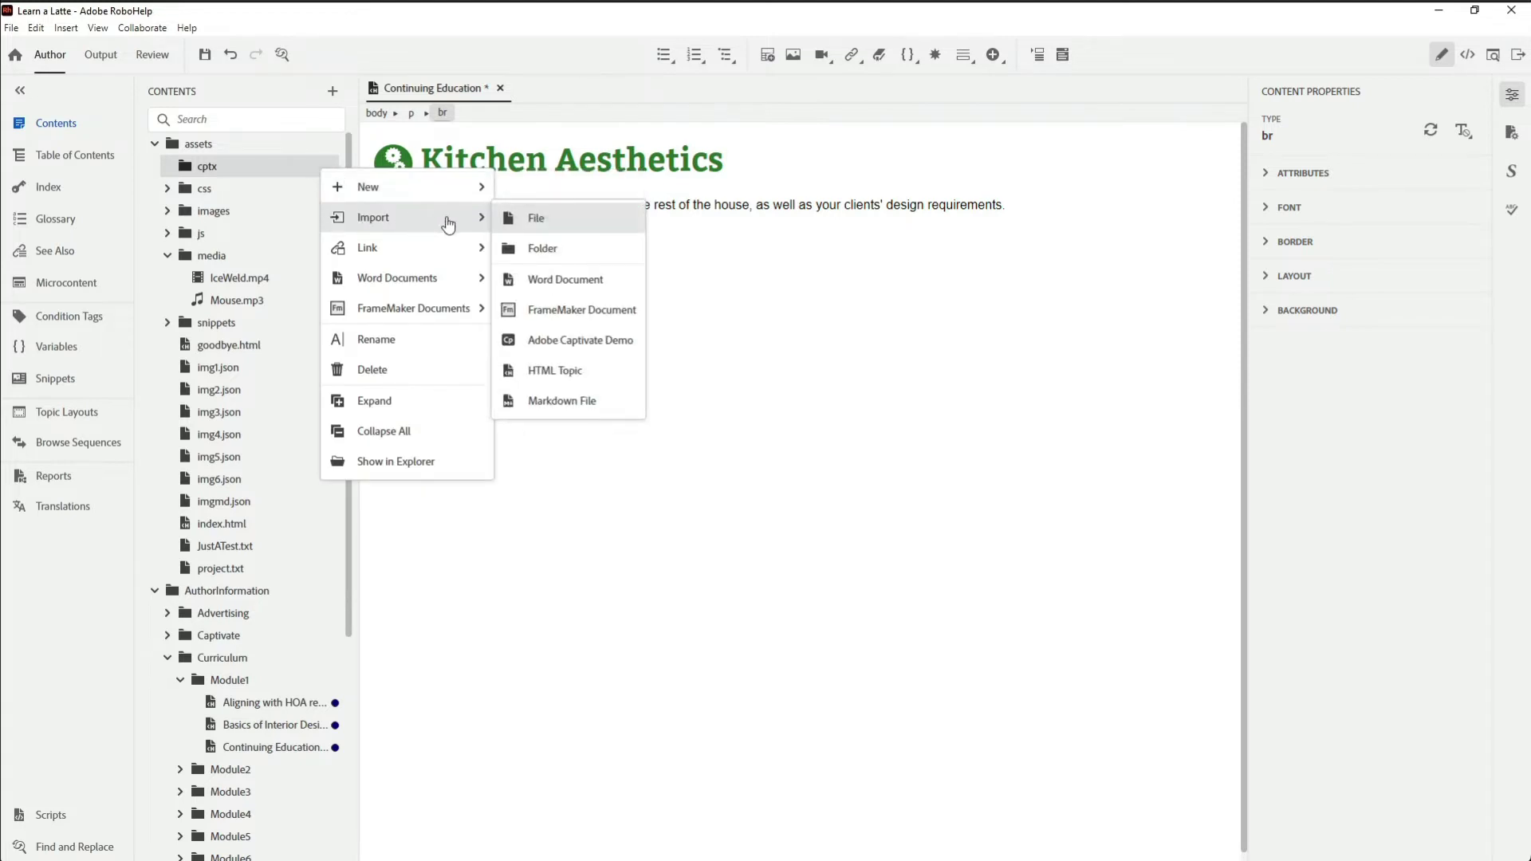
pyautogui.click(548, 336)
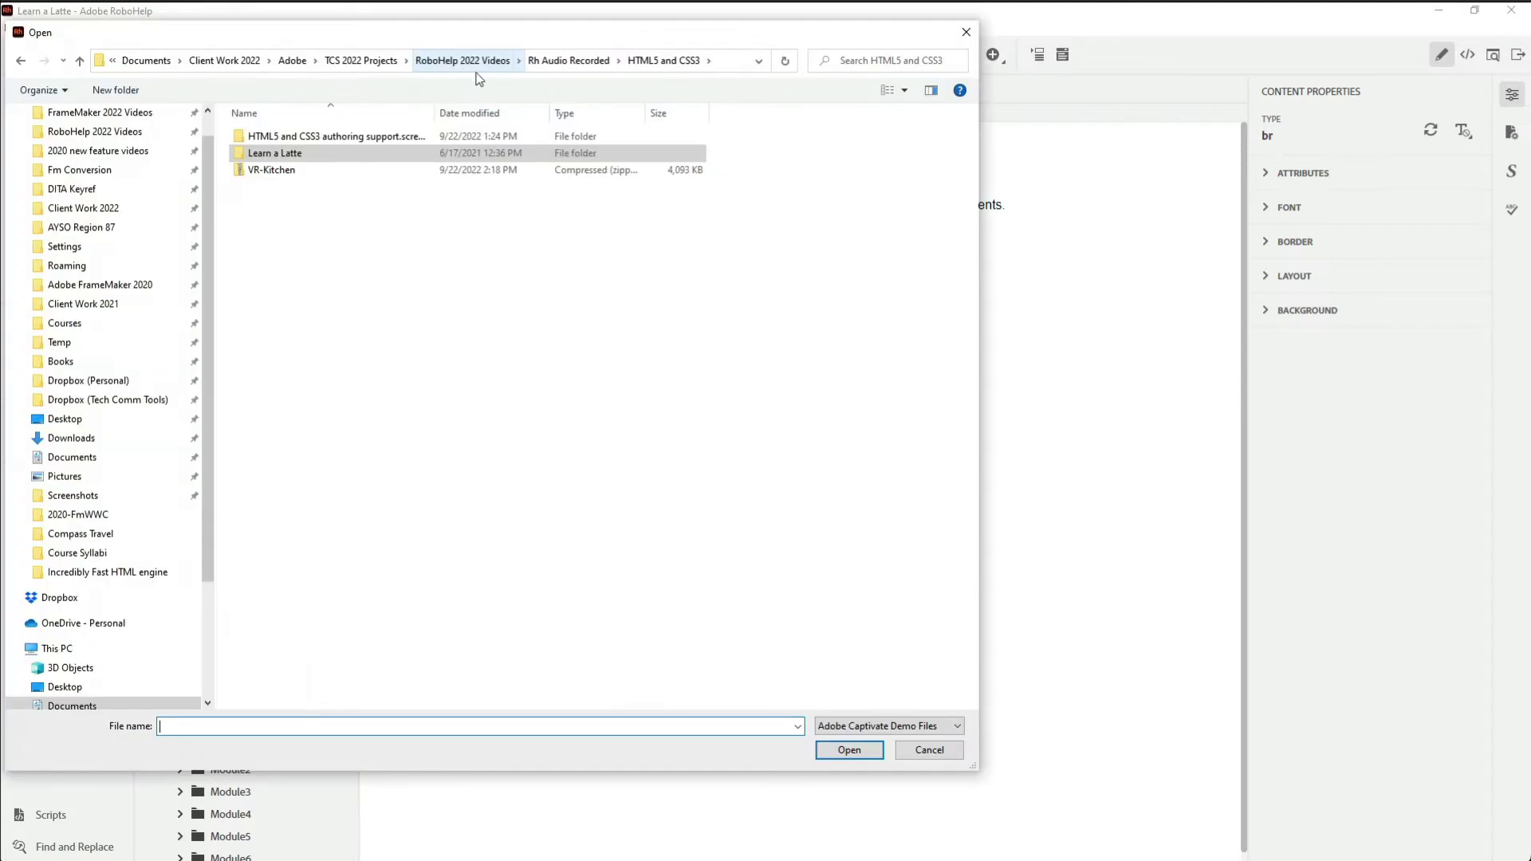
pyautogui.click(279, 171)
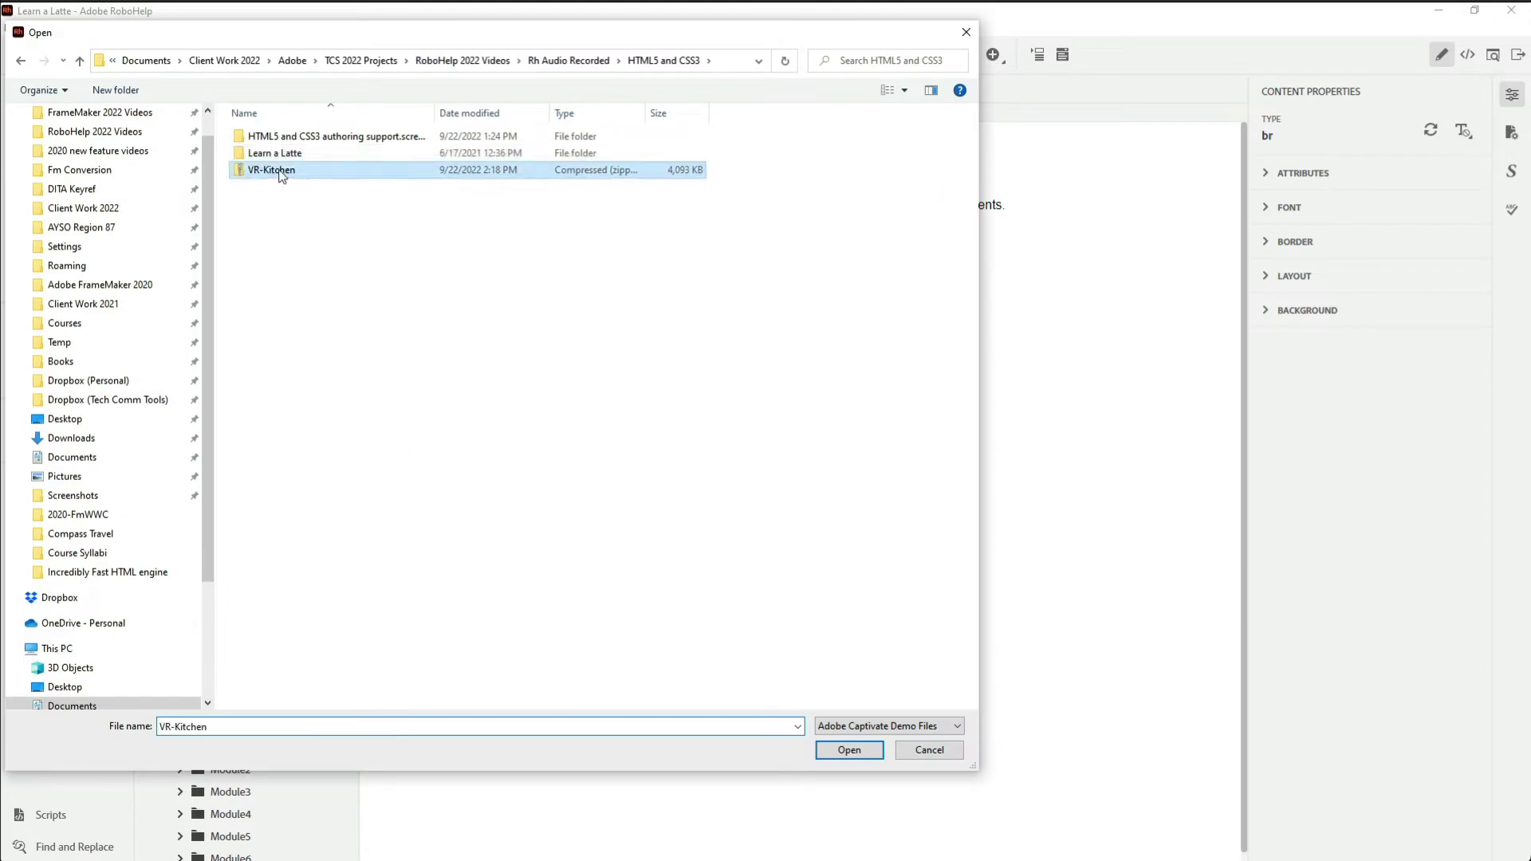
pyautogui.click(849, 750)
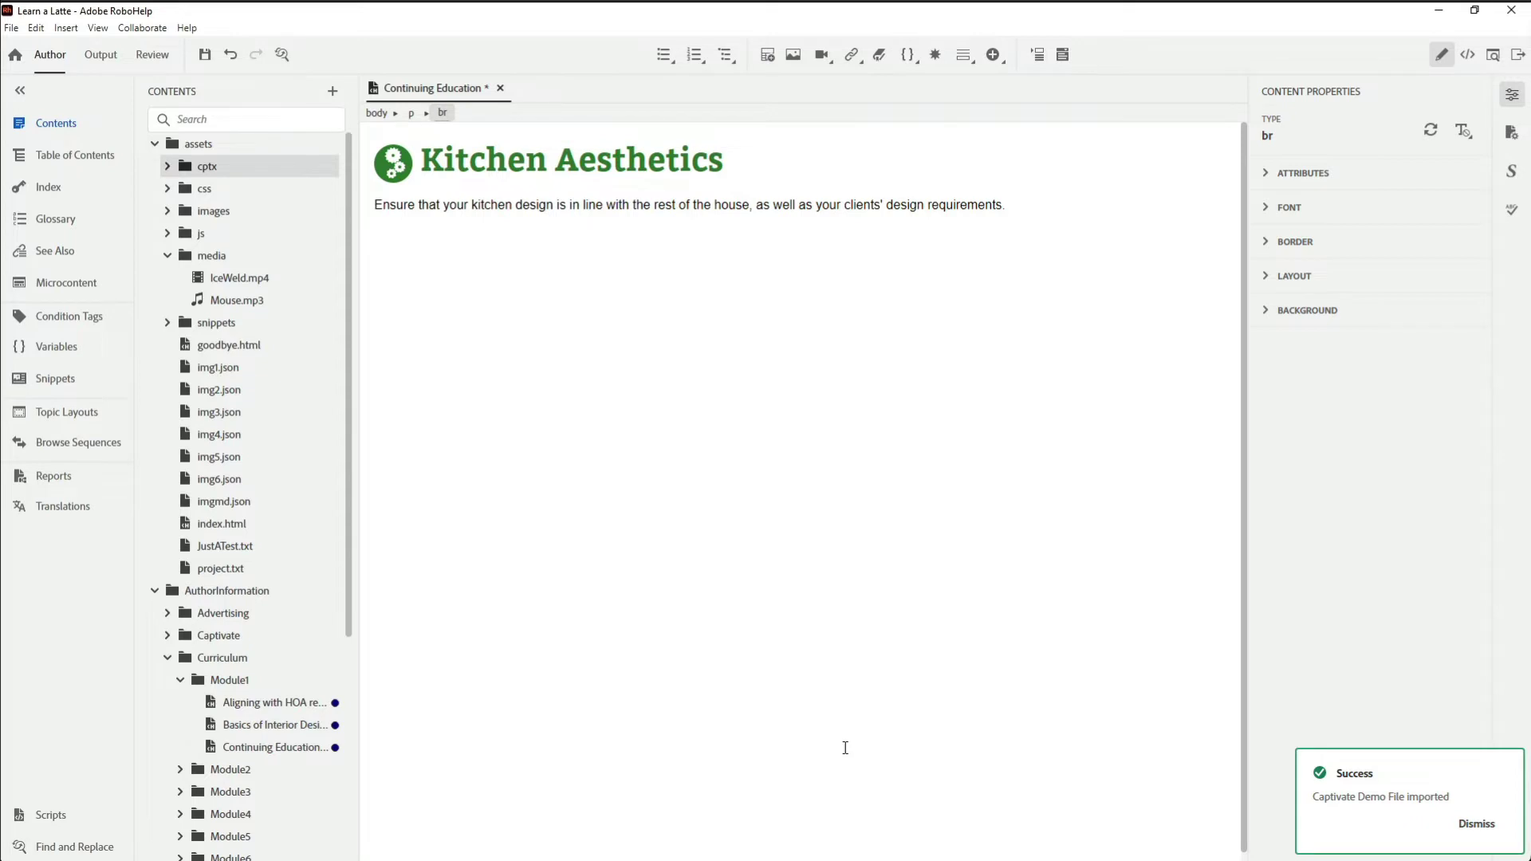
# - Insert VR-Kitchen.cpz from assets > cptx as a Captivate demo after previewing its slides
pyautogui.click(822, 62)
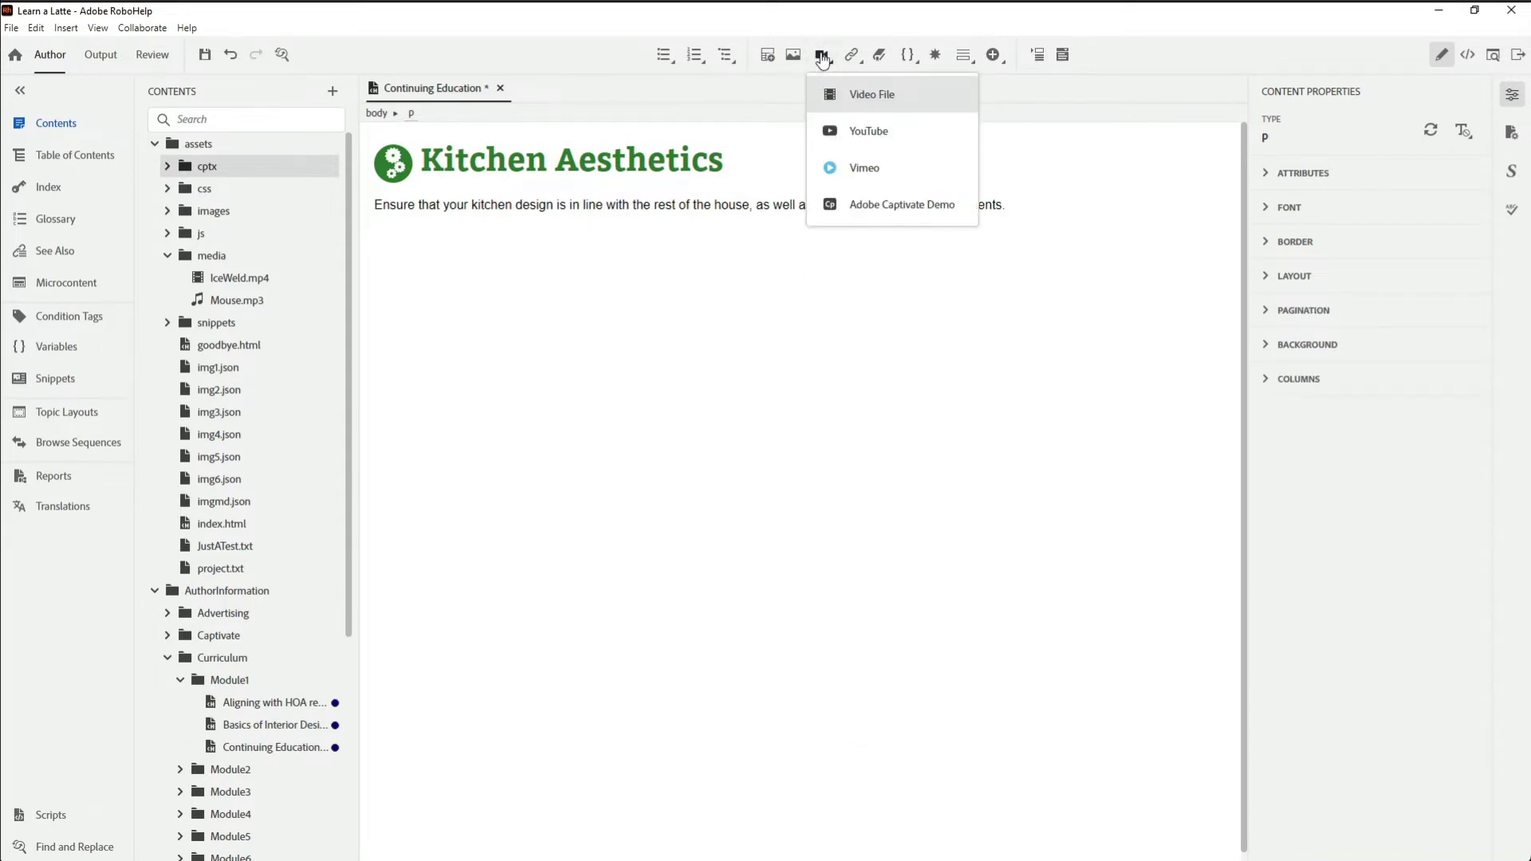
pyautogui.click(859, 206)
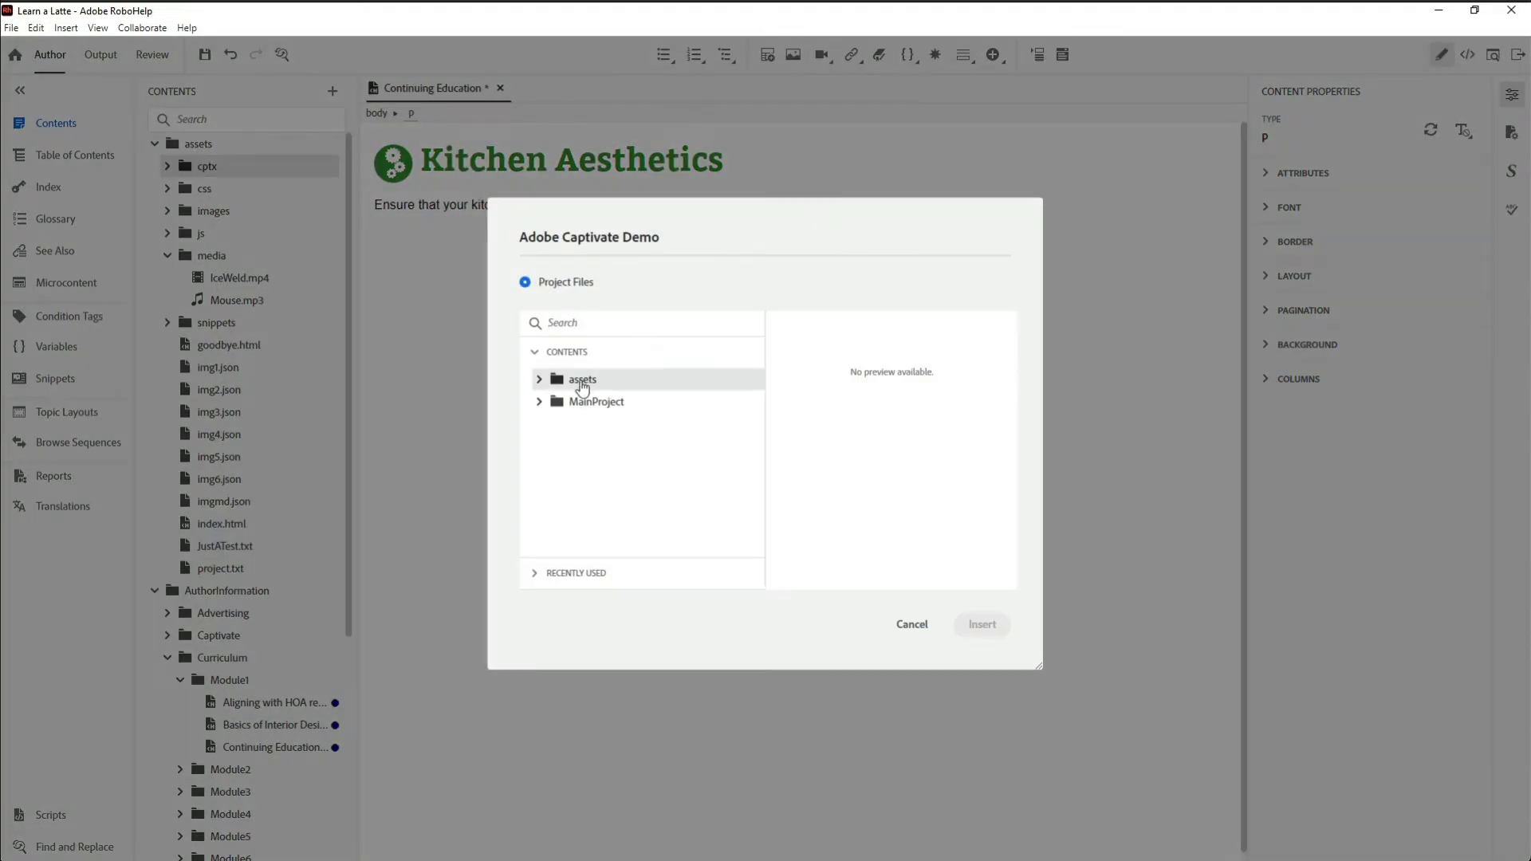
pyautogui.click(539, 380)
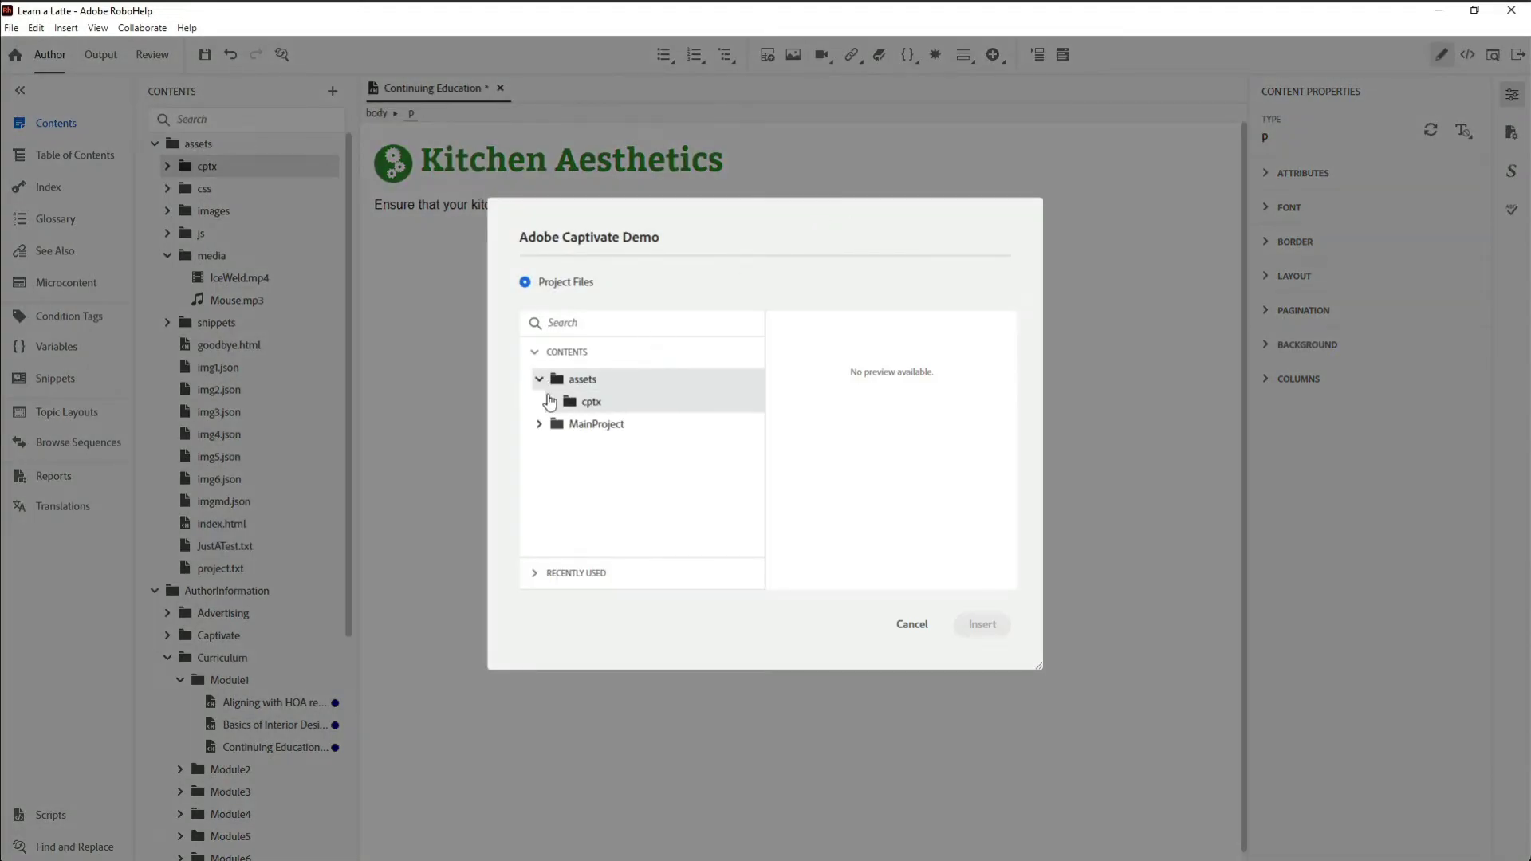
pyautogui.click(550, 401)
pyautogui.click(609, 426)
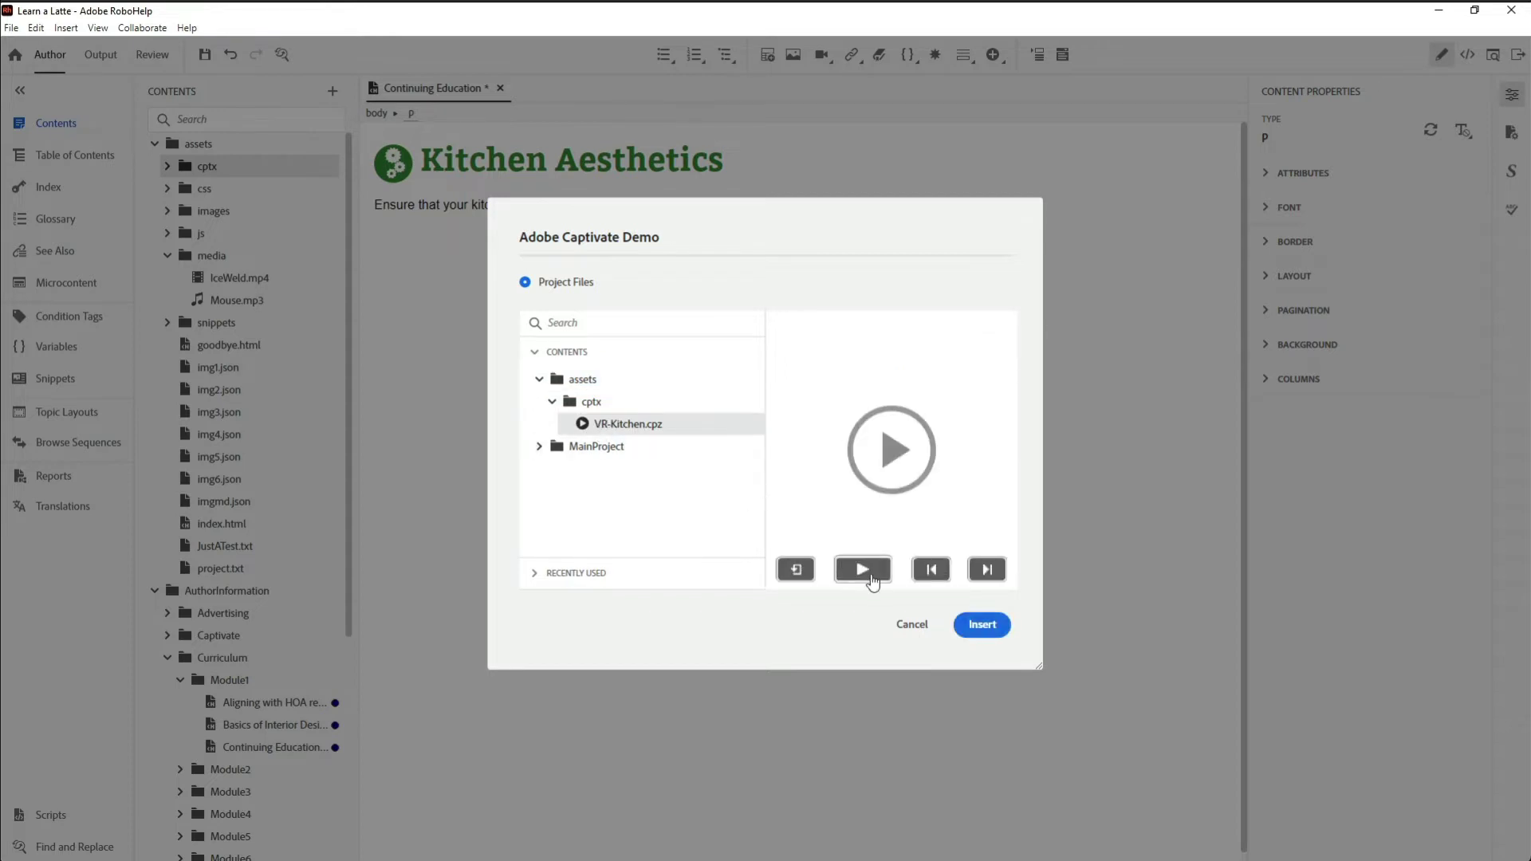
pyautogui.click(864, 571)
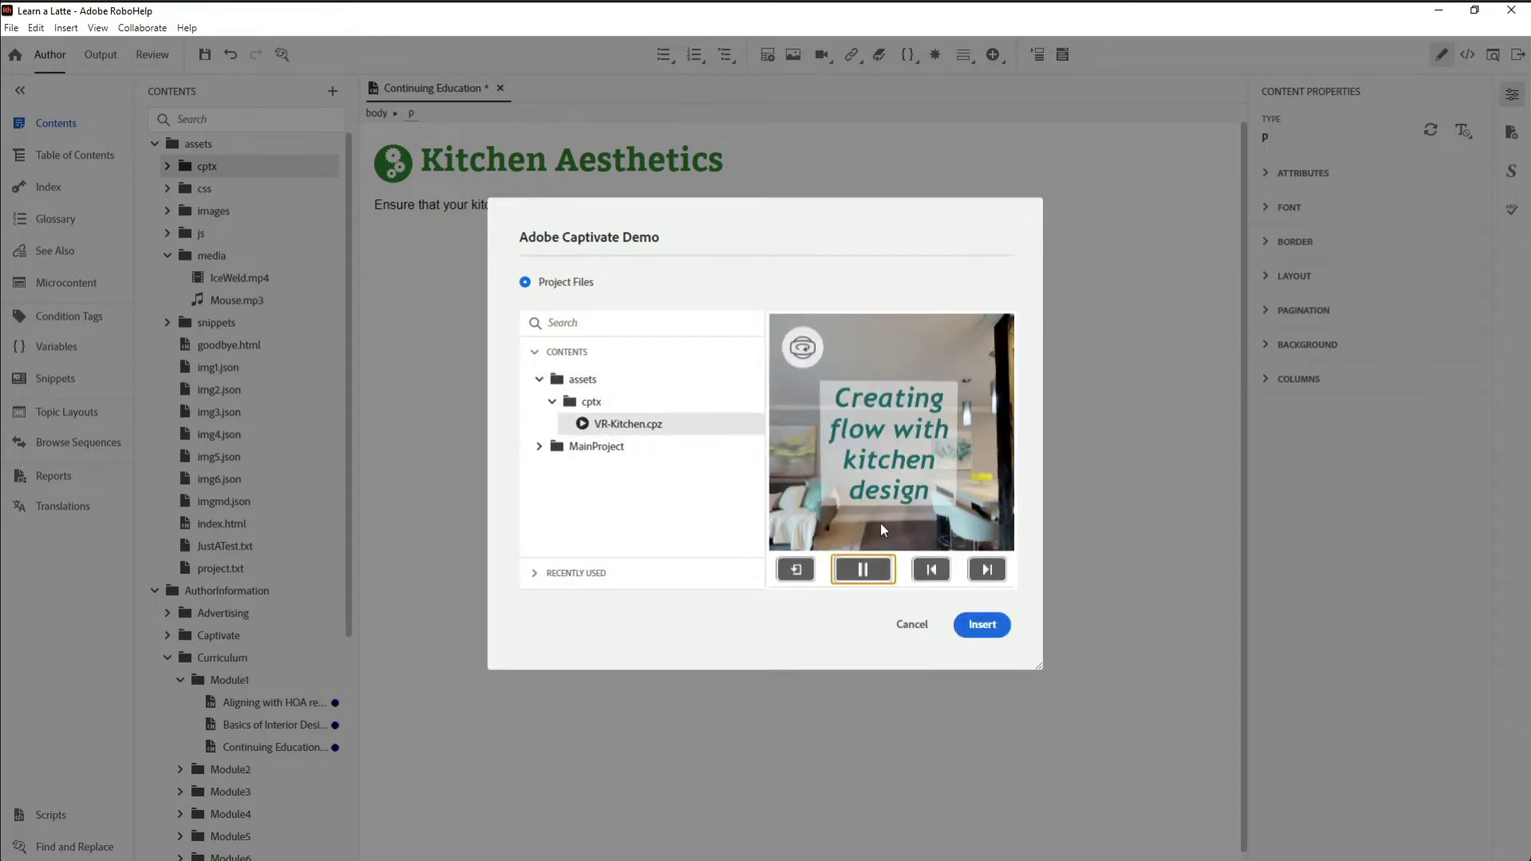
pyautogui.click(987, 569)
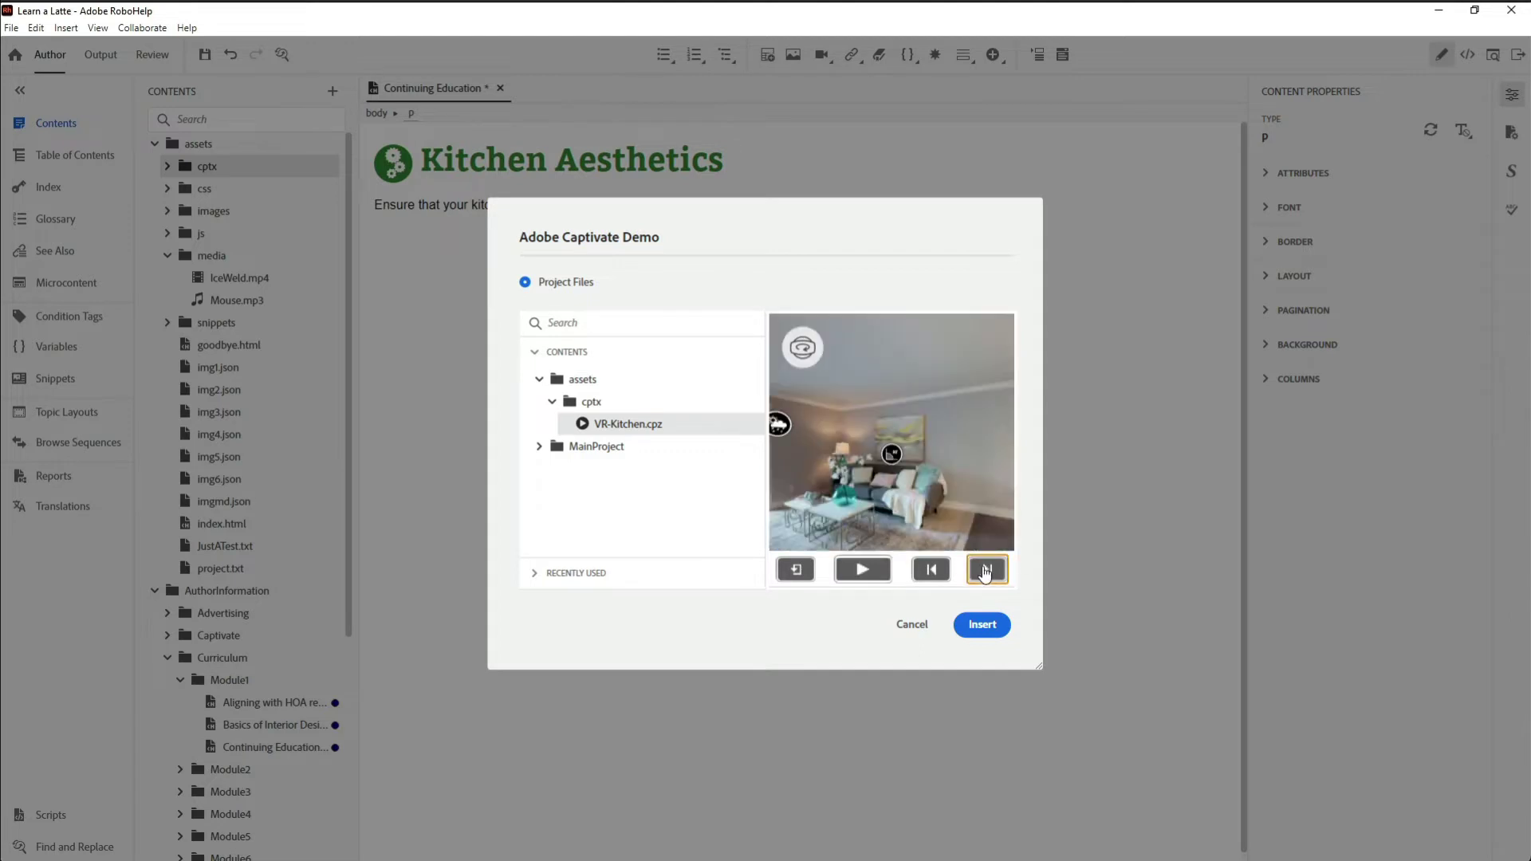
pyautogui.click(987, 623)
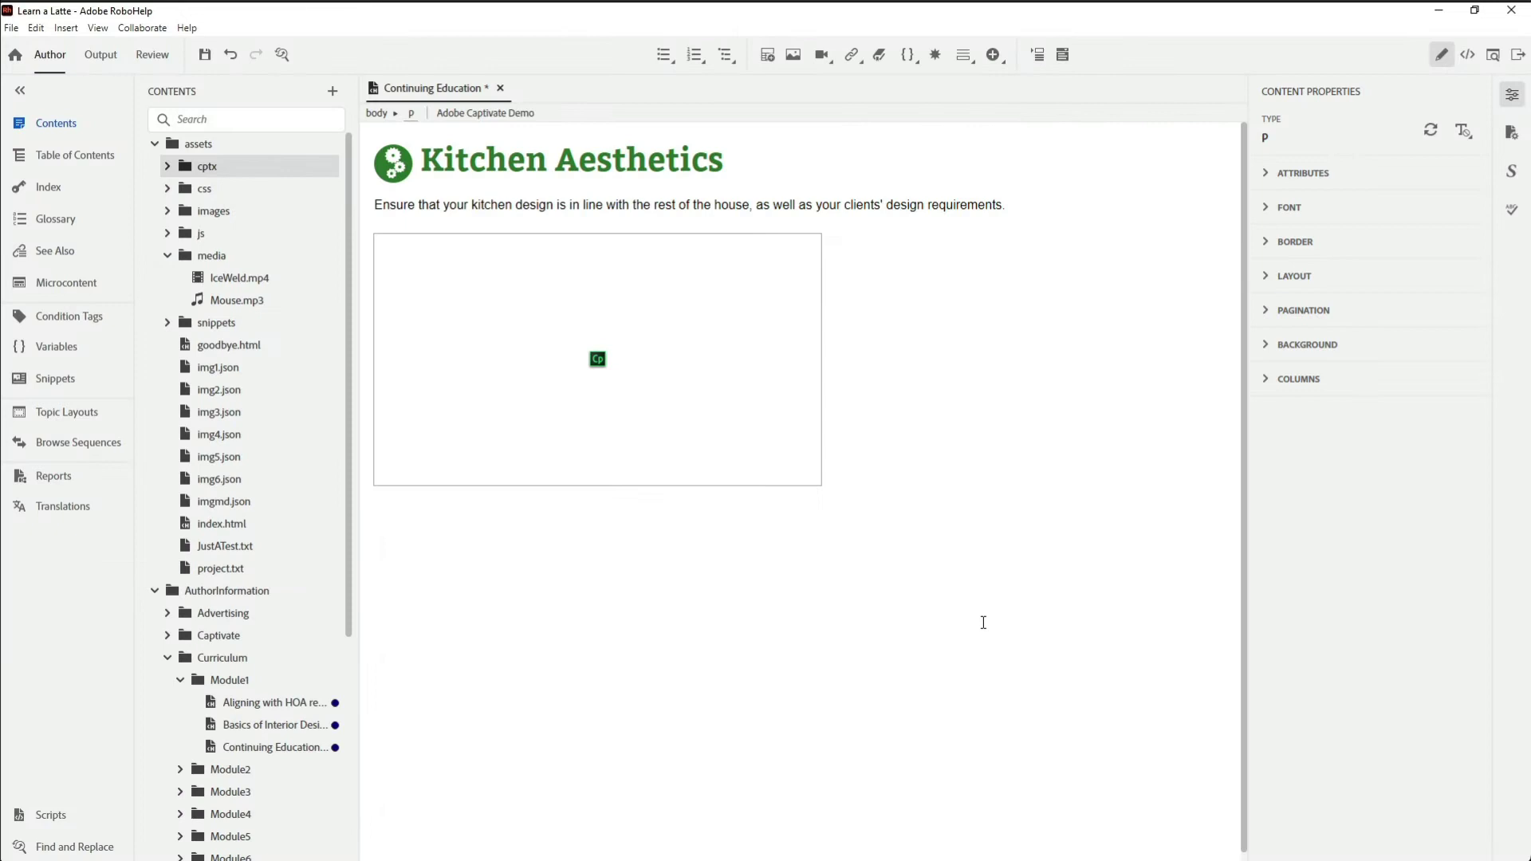
# - Preview the topic, advance to the living-room slide and pan the 360° view to the kitchen
pyautogui.click(1494, 56)
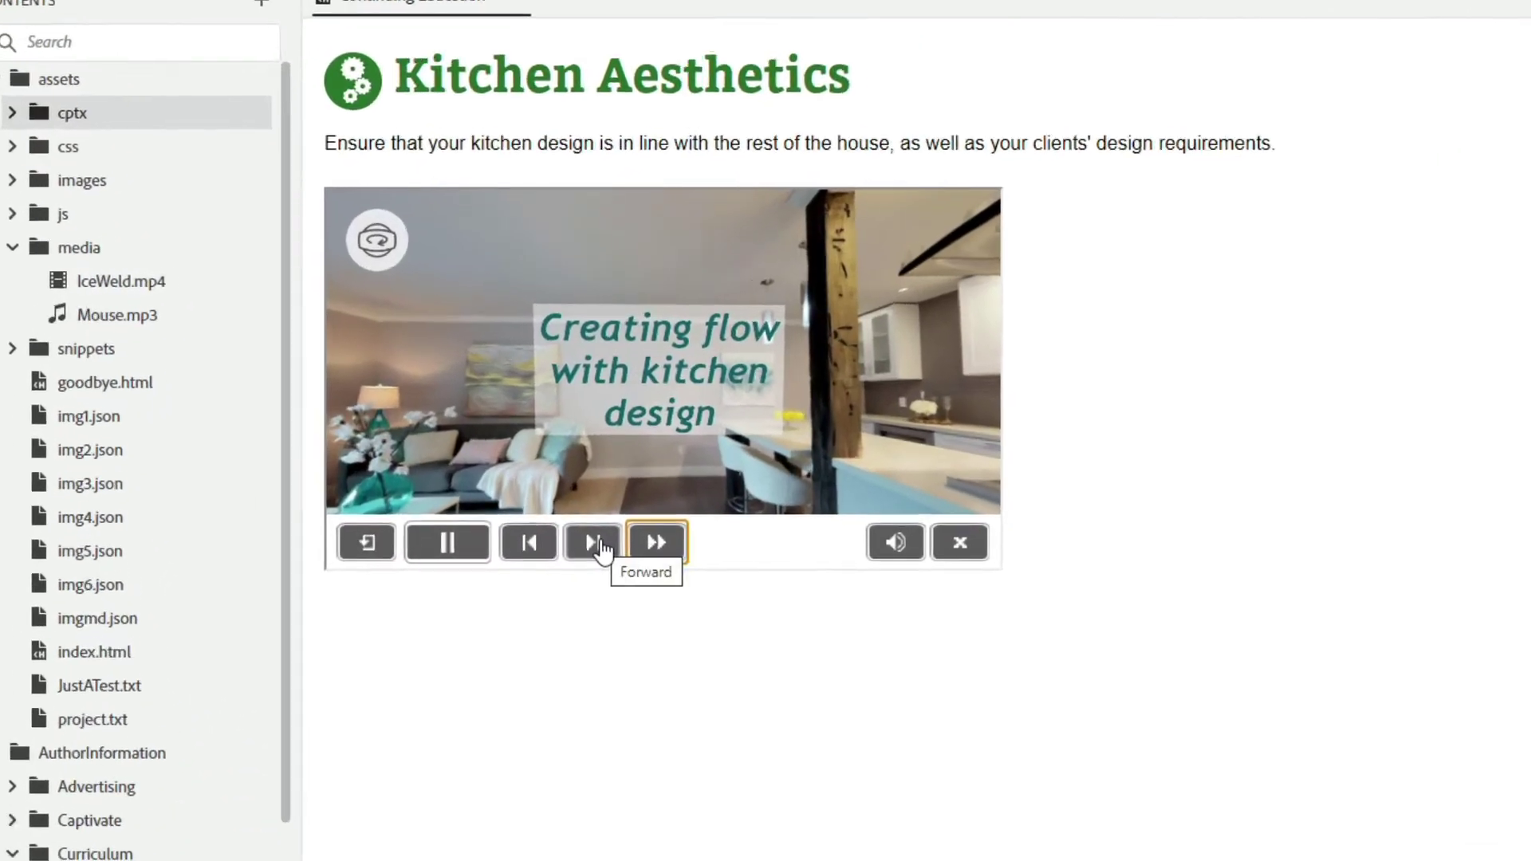
pyautogui.click(555, 453)
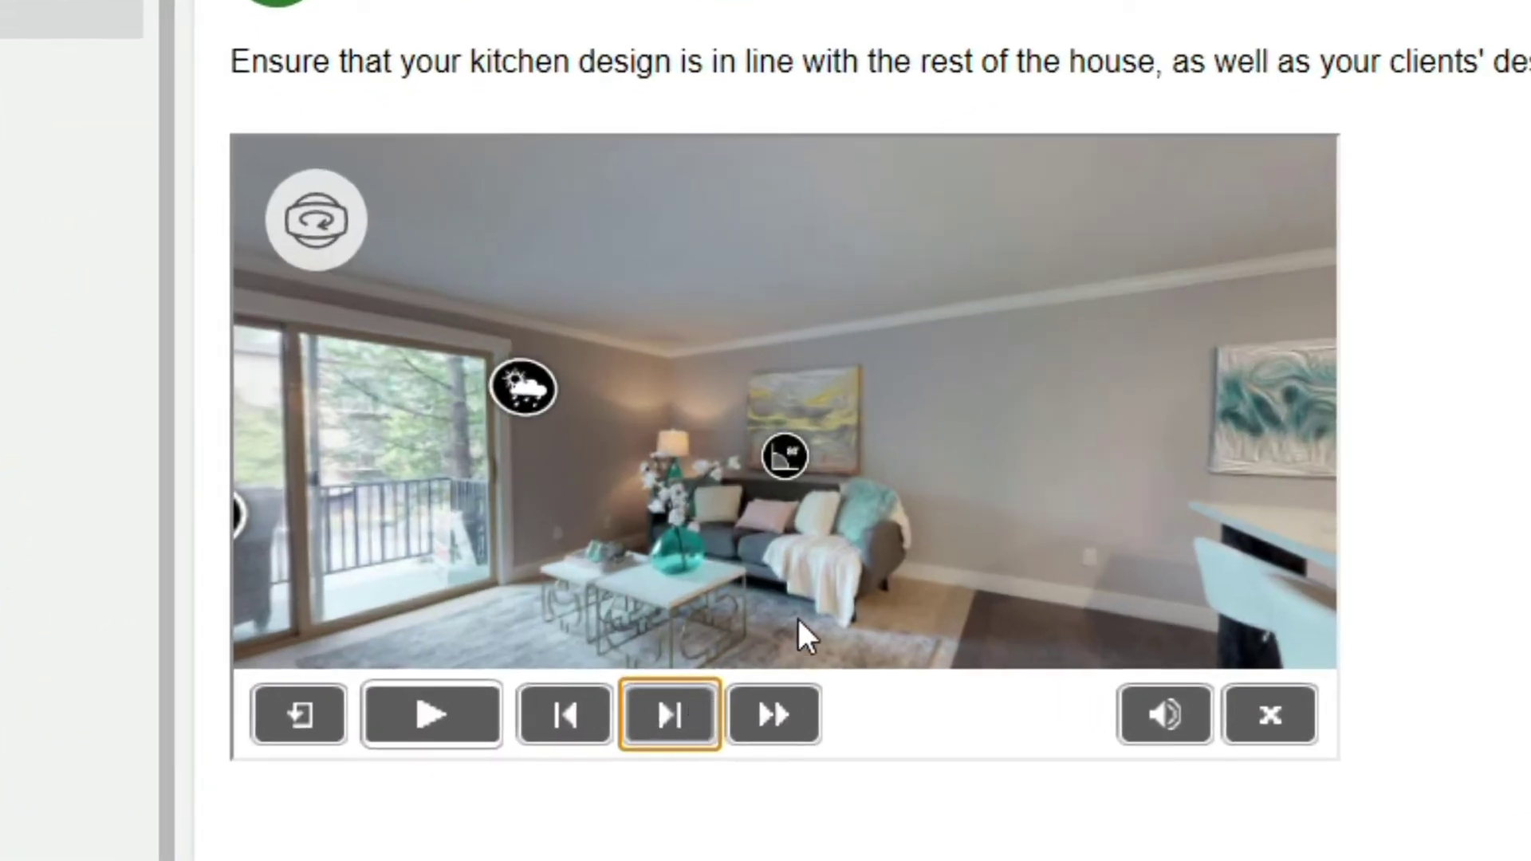
pyautogui.moveTo(854, 526); pyautogui.dragTo(1281, 533)
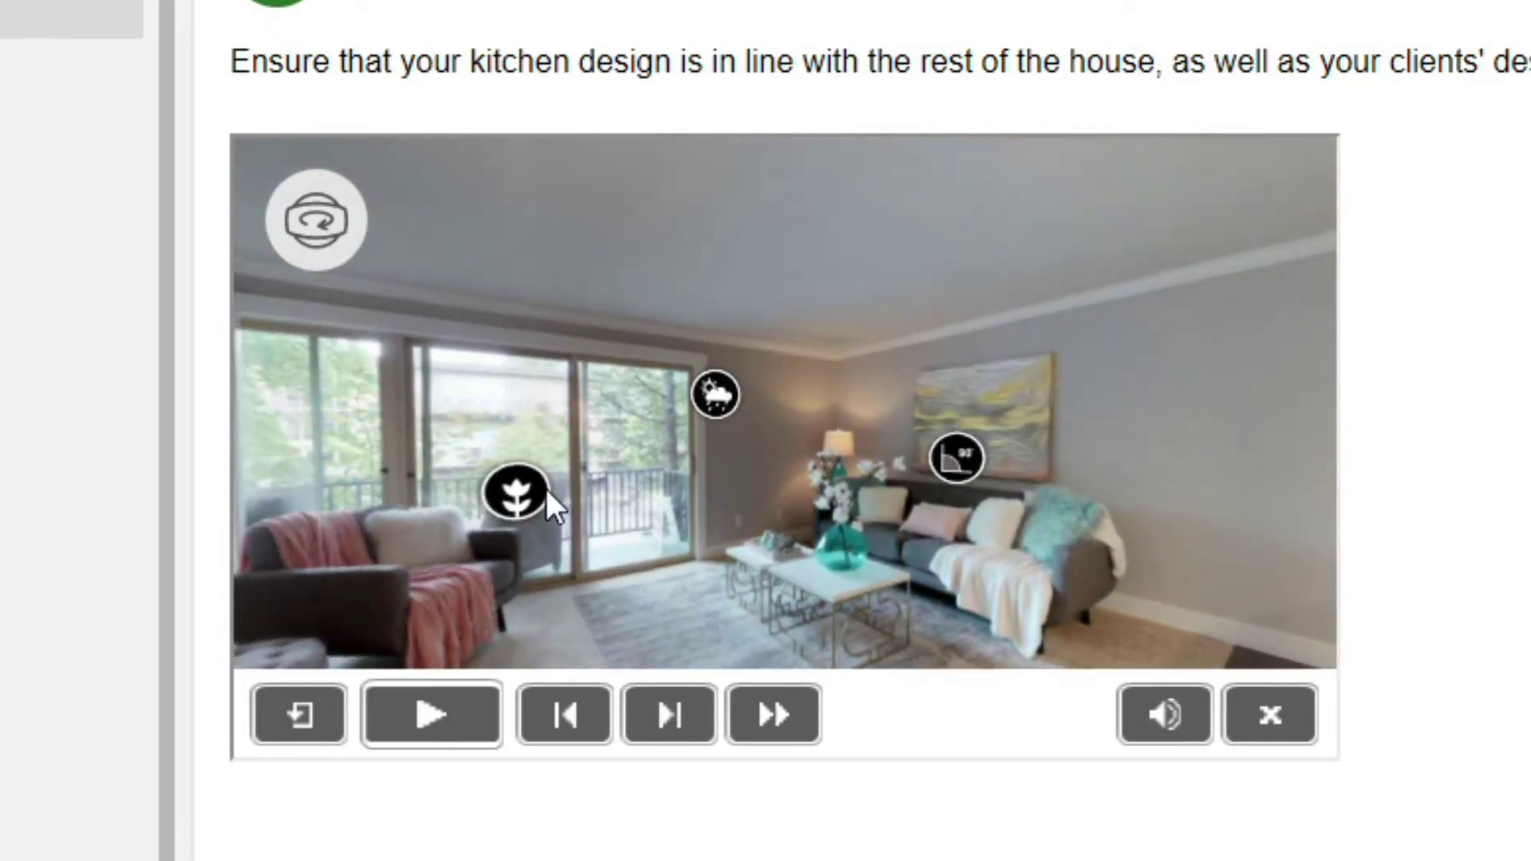
pyautogui.moveTo(394, 505); pyautogui.dragTo(1459, 465)
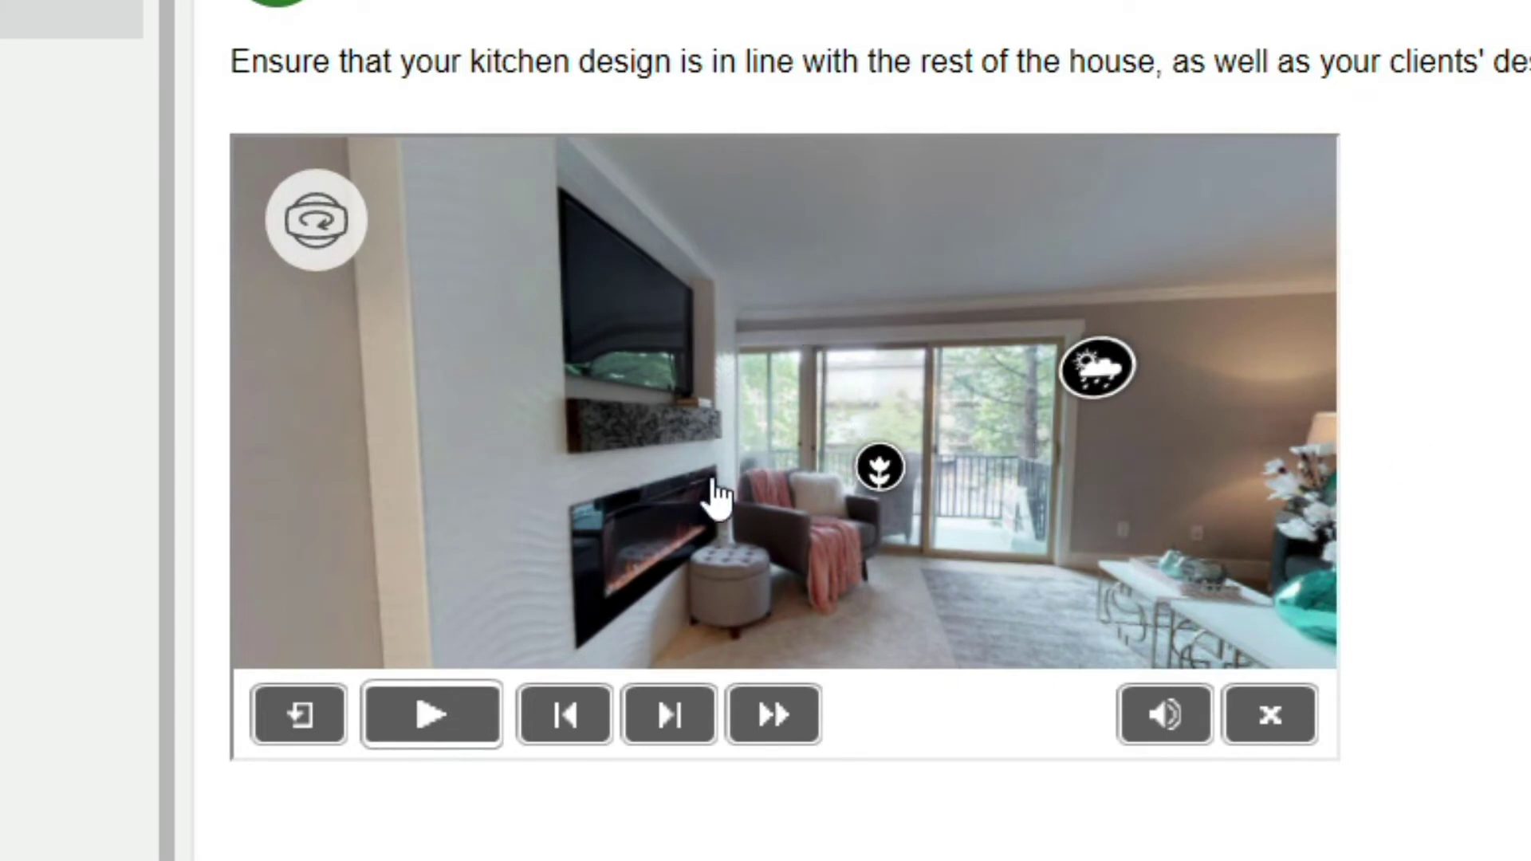
pyautogui.moveTo(642, 567); pyautogui.dragTo(287, 670)
pyautogui.moveTo(1156, 595); pyautogui.dragTo(553, 564)
pyautogui.moveTo(1237, 346); pyautogui.dragTo(519, 478)
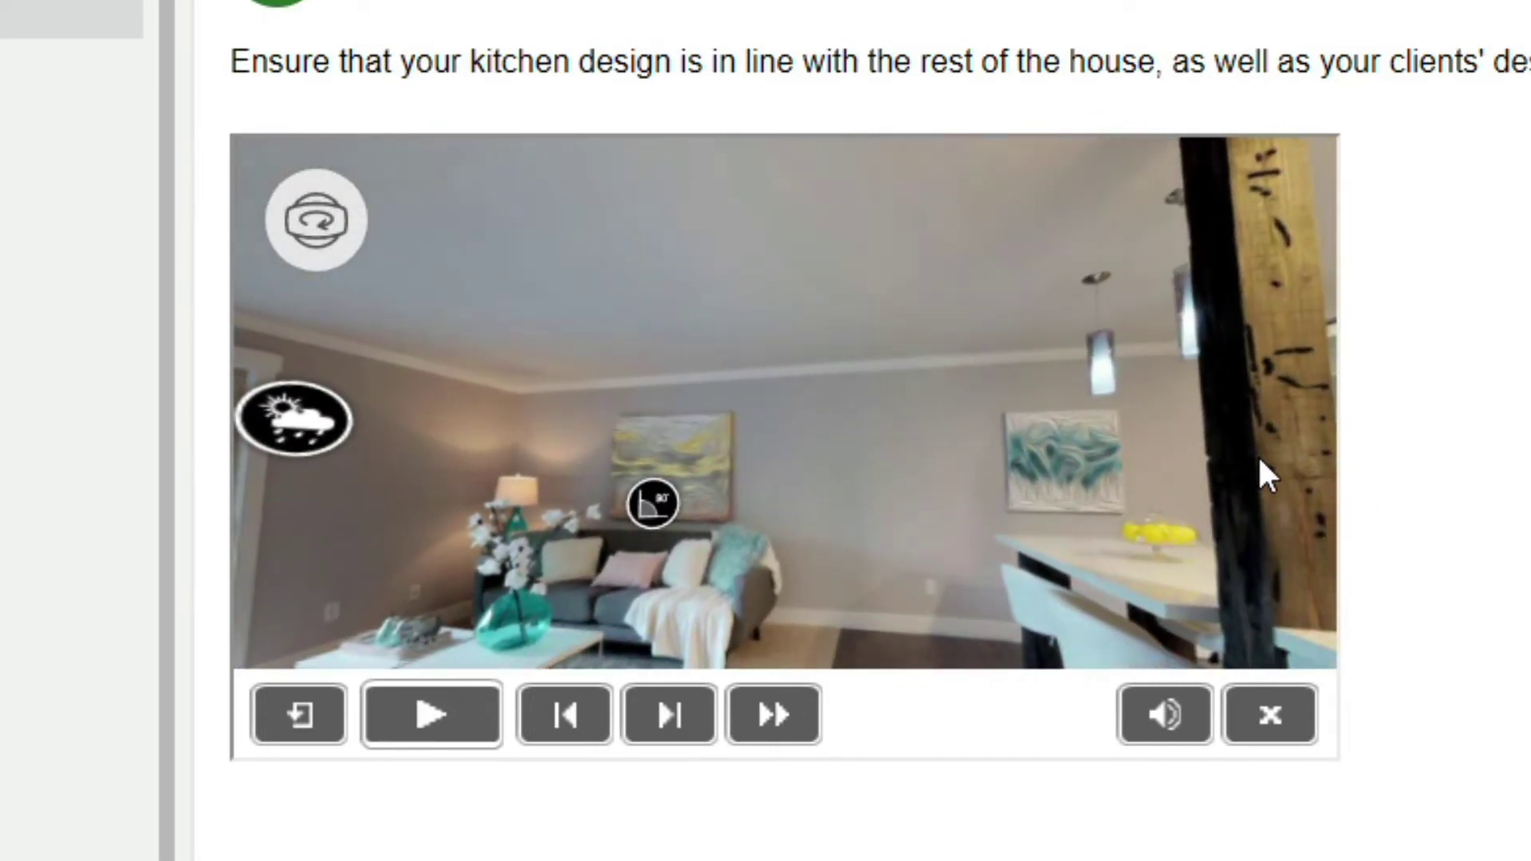
pyautogui.moveTo(1265, 470); pyautogui.dragTo(446, 416)
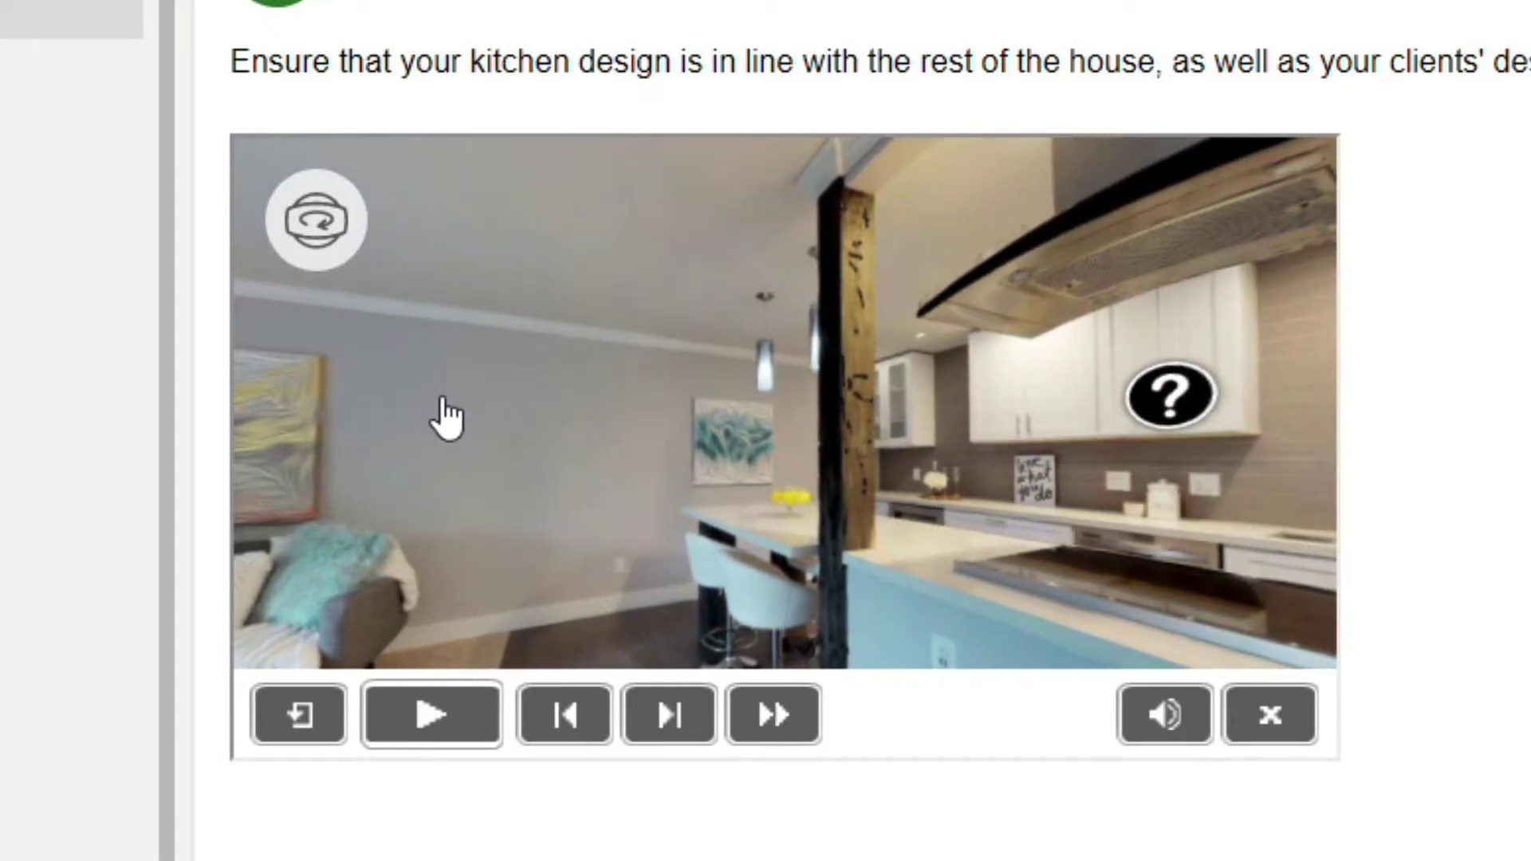
# - Open the kitchen's ergonomics quiz hotspot and rotate the view to face the quiz panel
pyautogui.click(1169, 395)
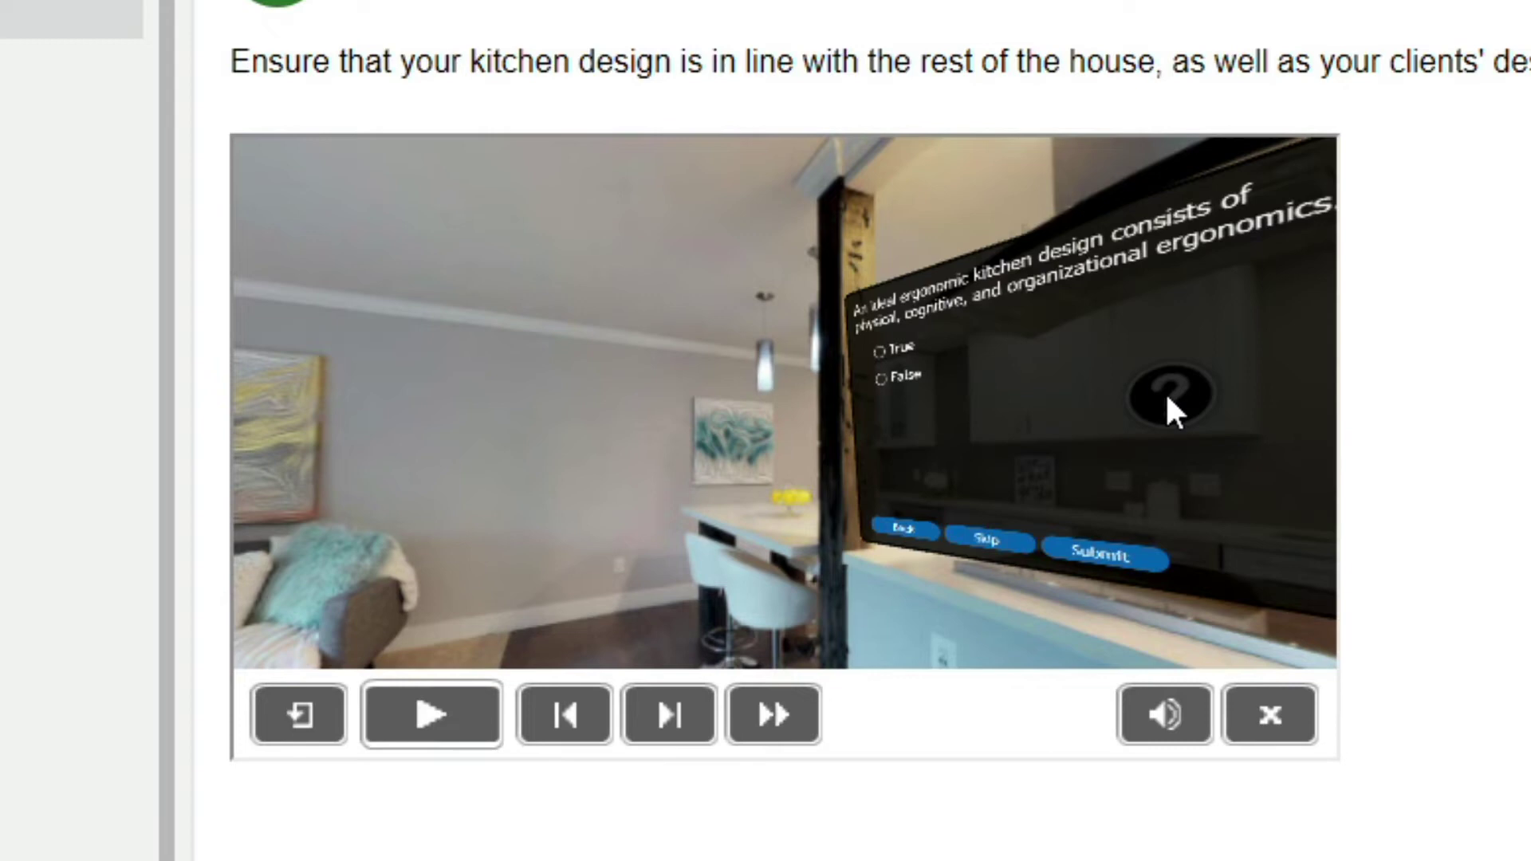
pyautogui.moveTo(1005, 611); pyautogui.dragTo(509, 557)
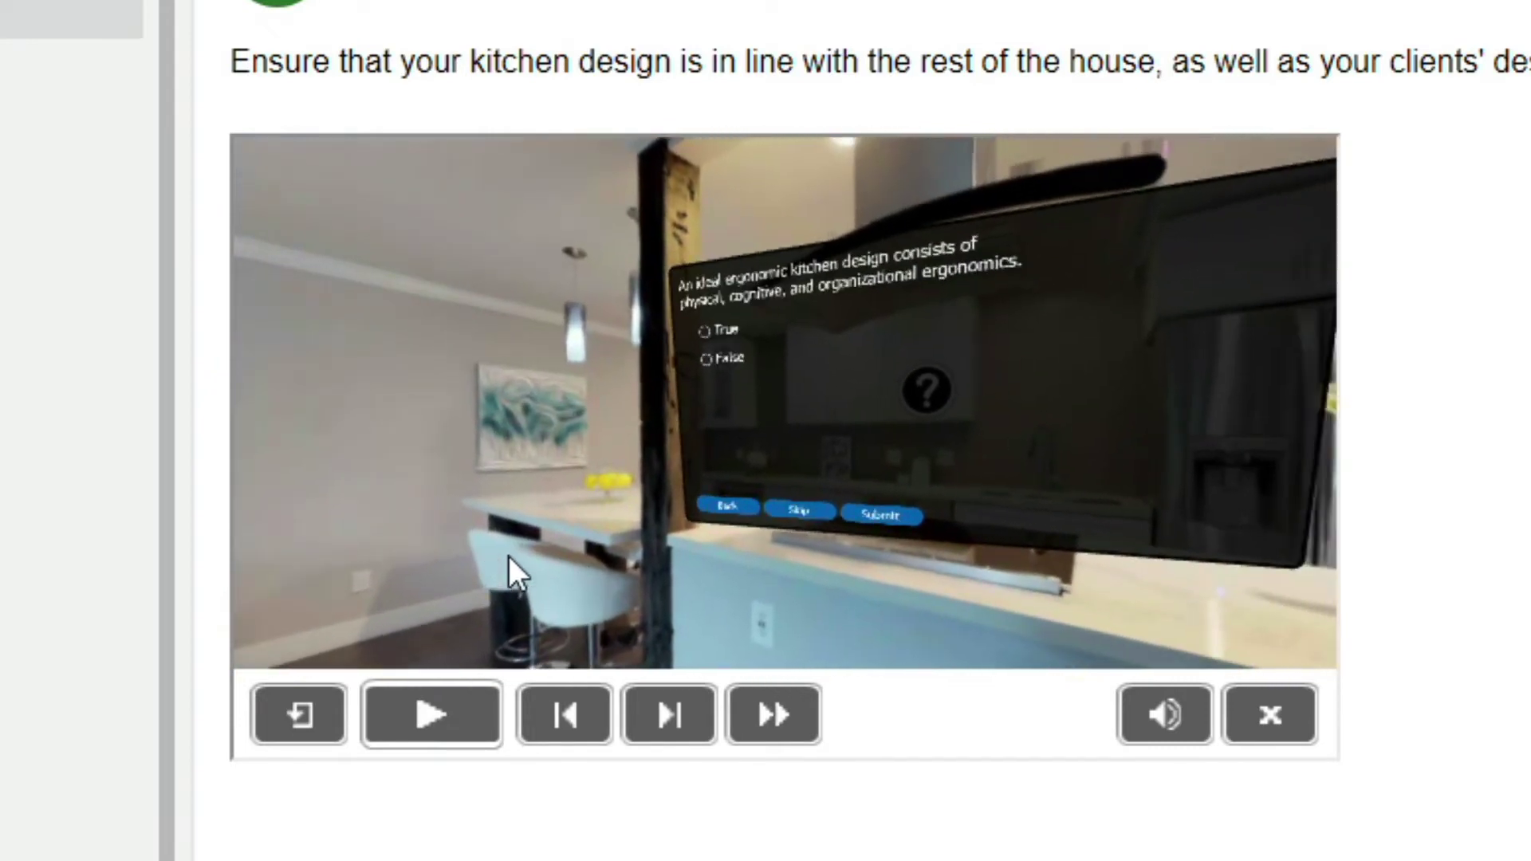
pyautogui.moveTo(1040, 607); pyautogui.dragTo(700, 596)
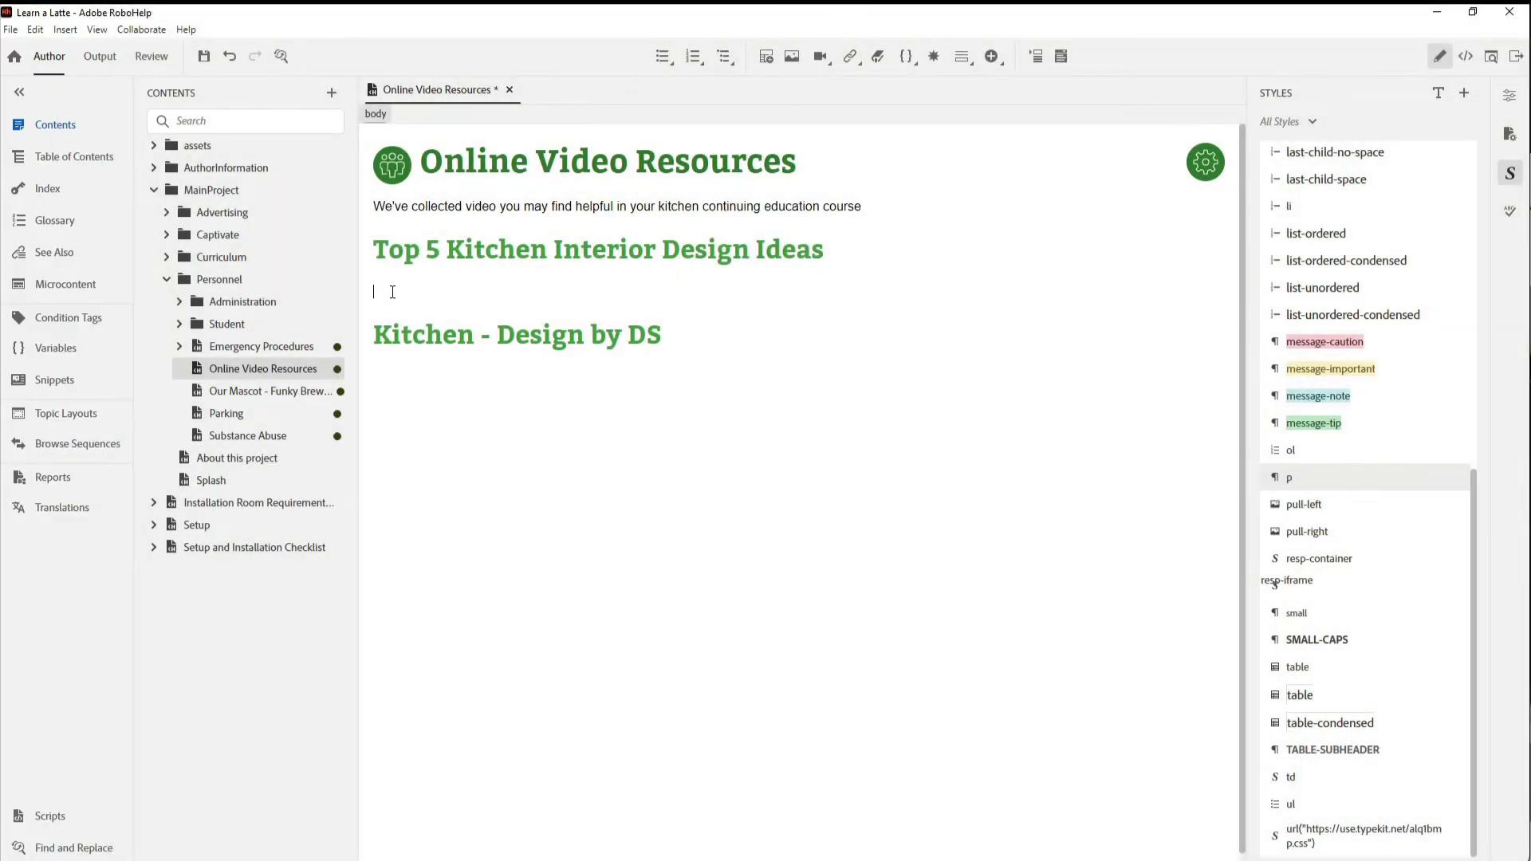
# - Embed the pasted YouTube URL under the Top 5 Kitchen Interior Design Ideas heading, checking the preview
pyautogui.click(392, 292)
pyautogui.click(818, 63)
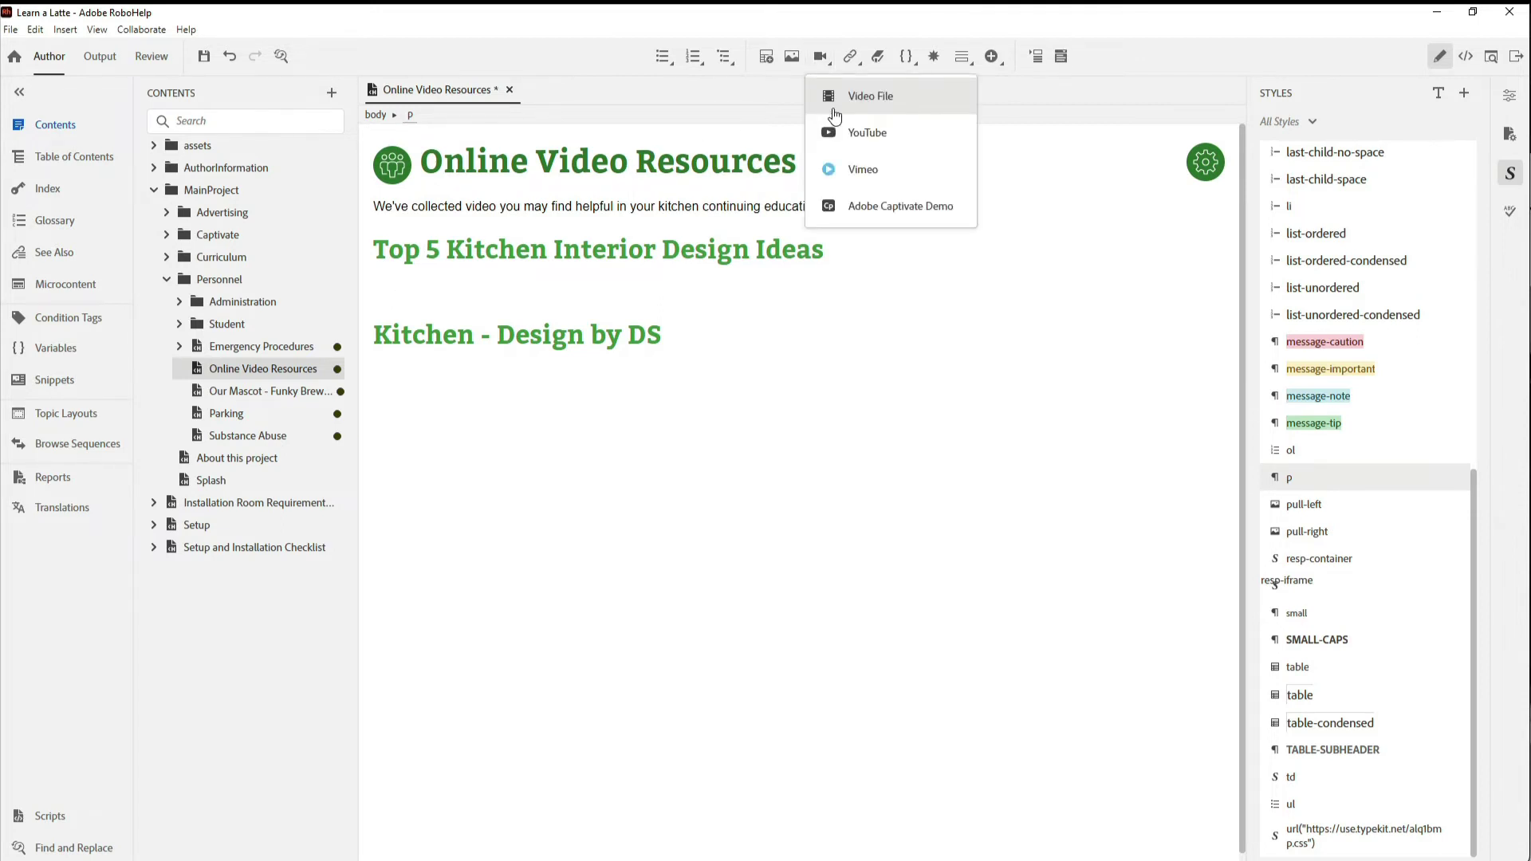
pyautogui.click(865, 135)
pyautogui.write('https://www.youtube.com/watch?v=yxljl7SwPZo')
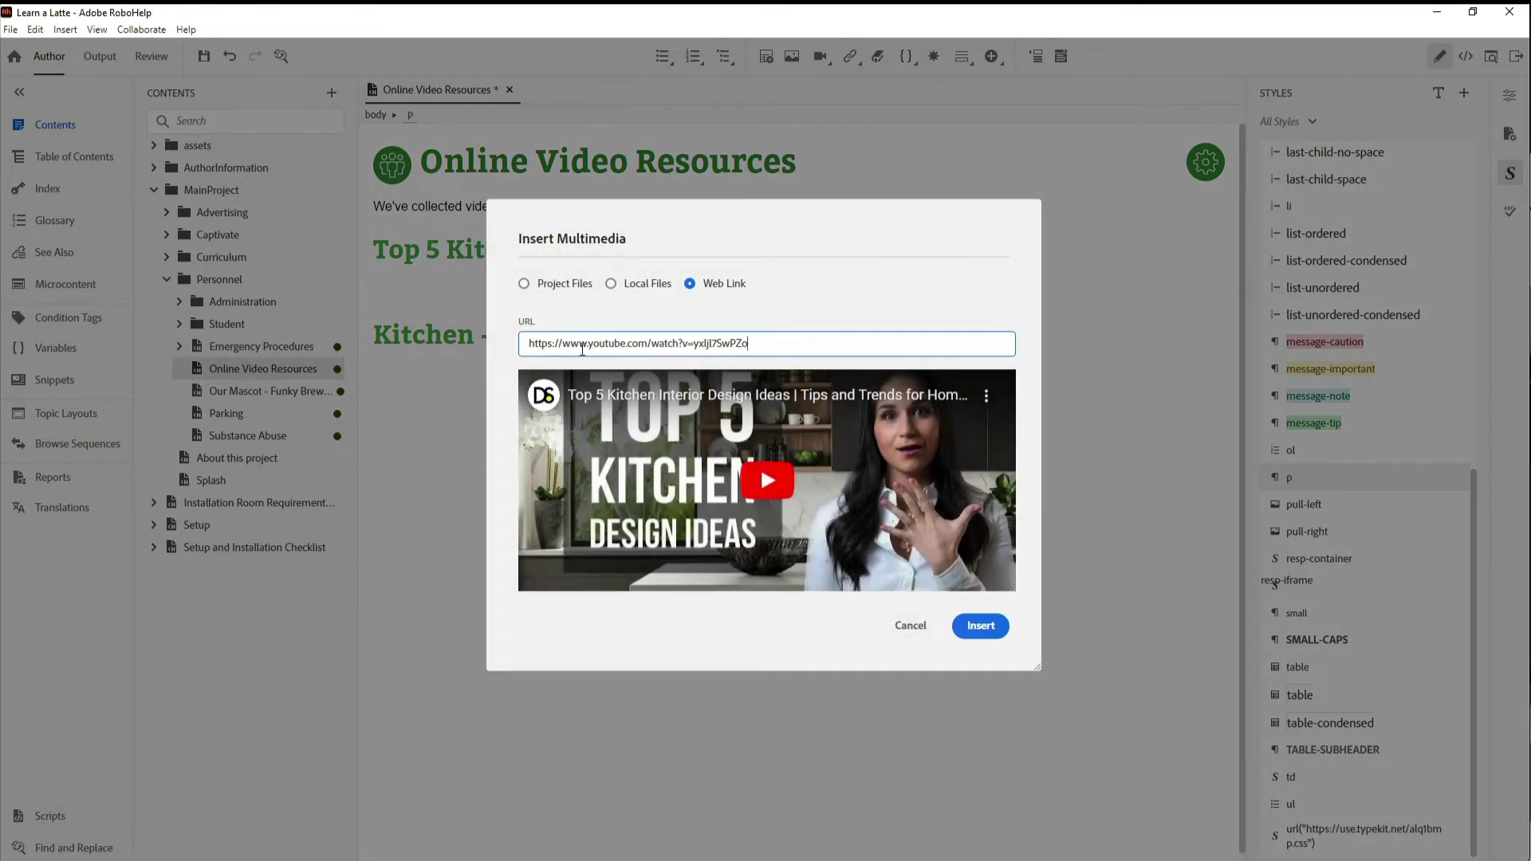
pyautogui.click(763, 483)
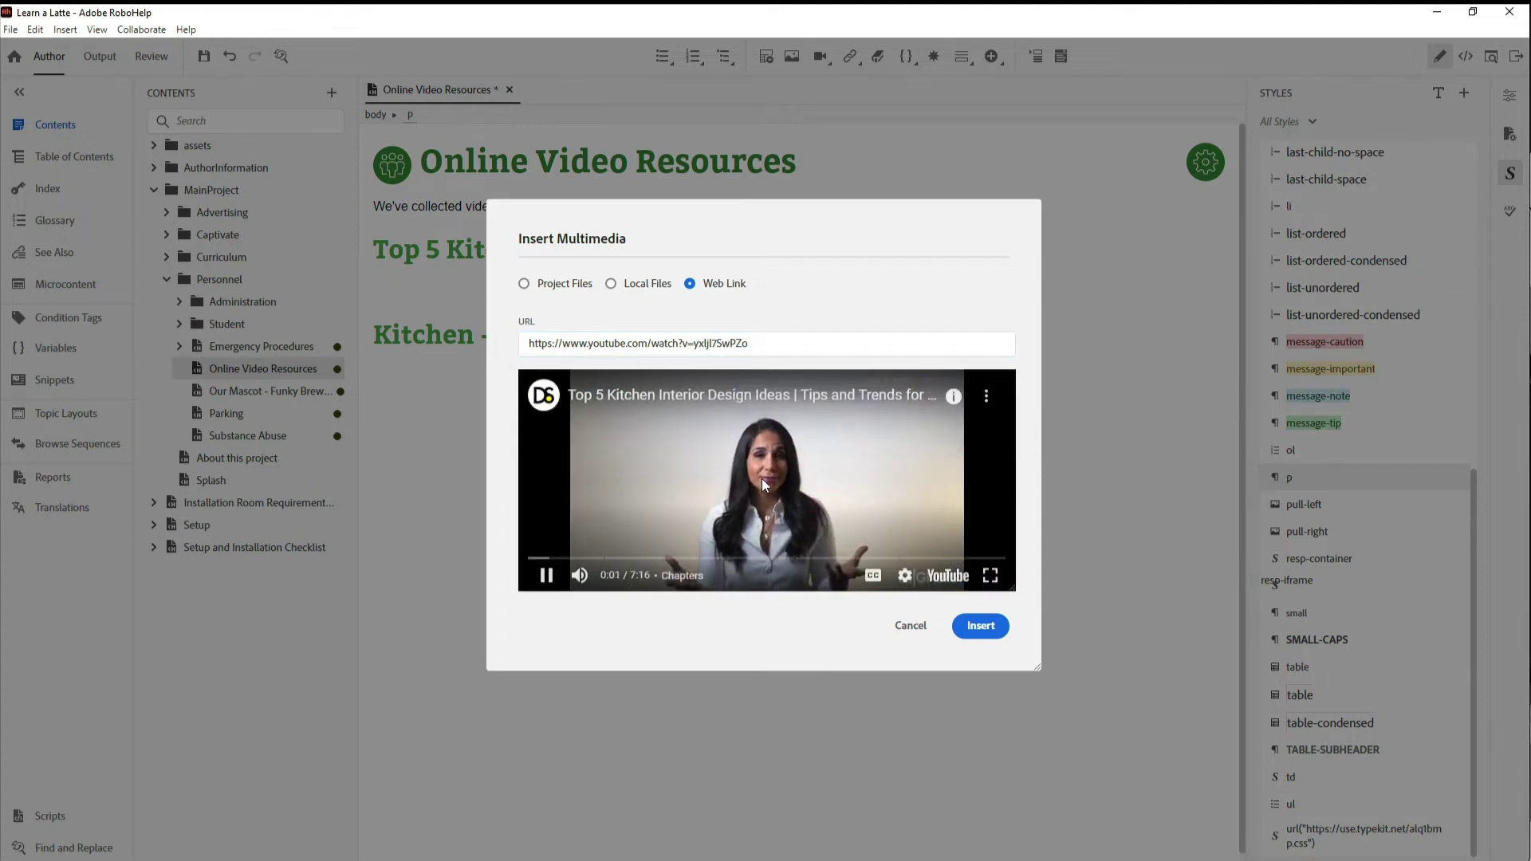
pyautogui.click(763, 479)
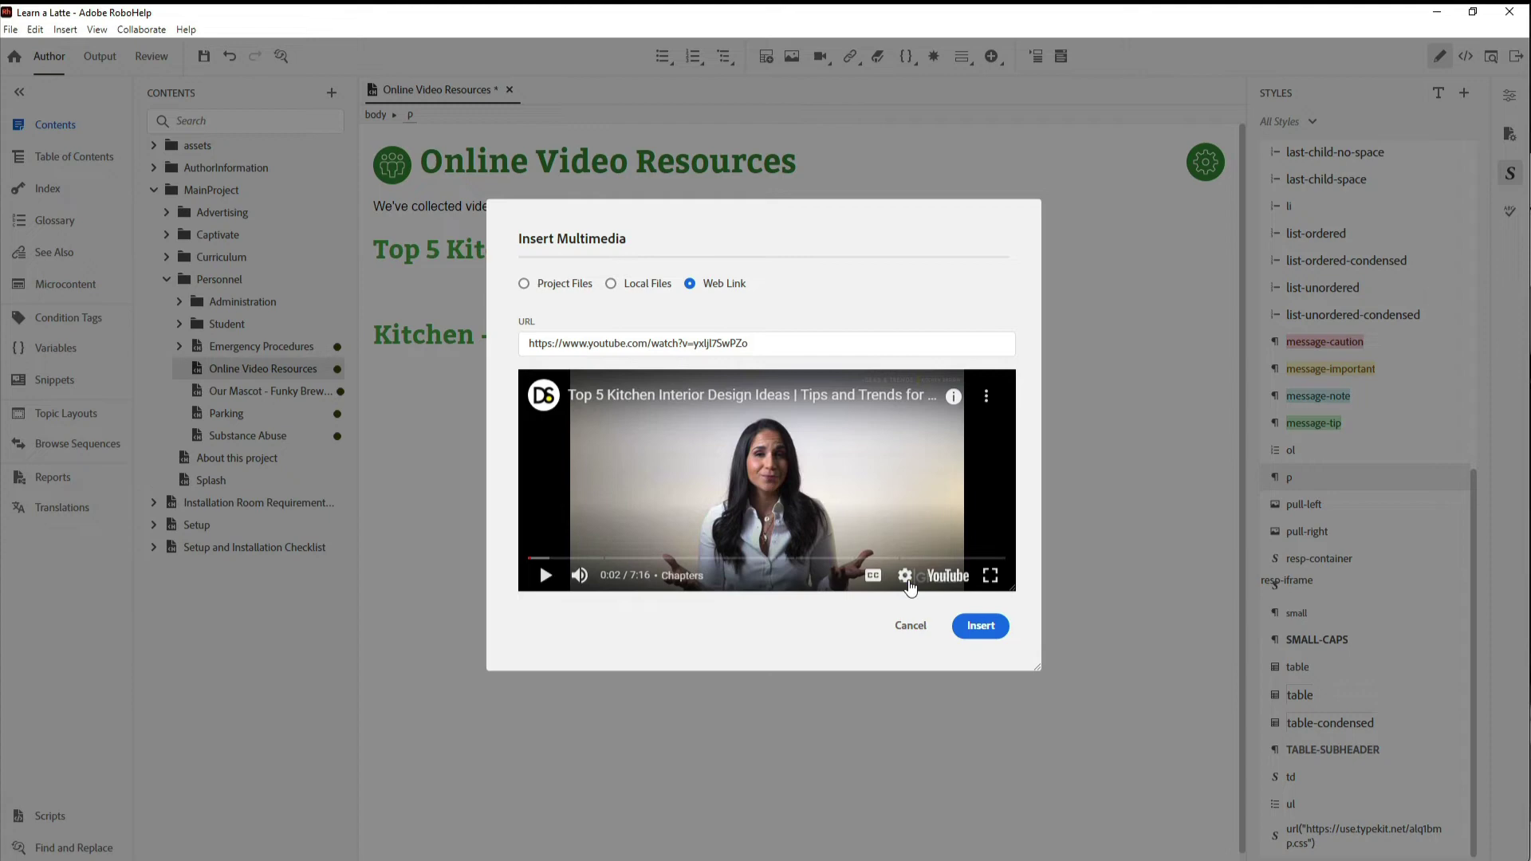
pyautogui.click(980, 627)
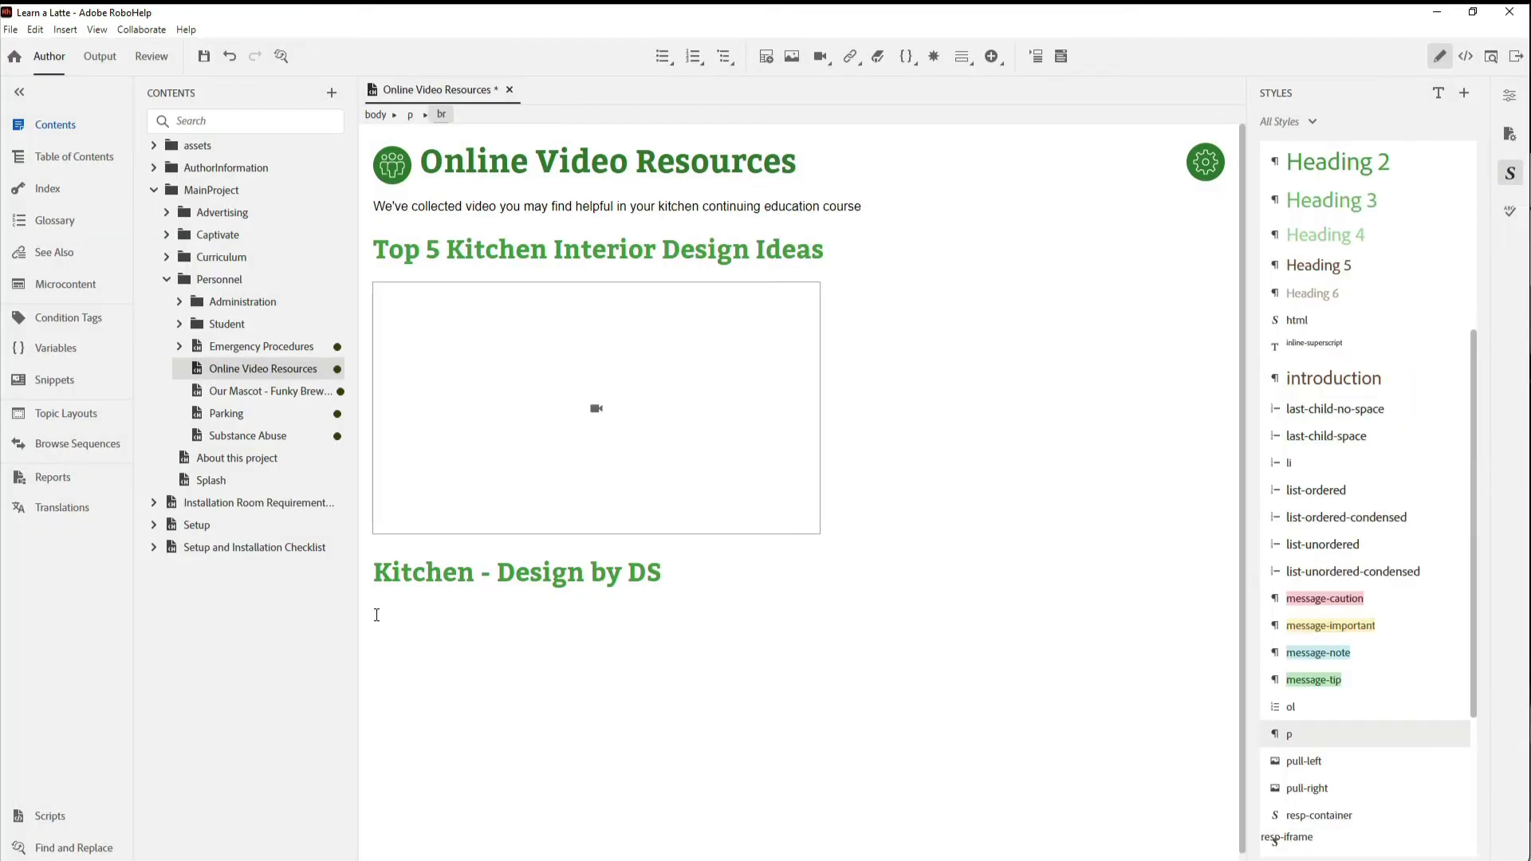
# - Embed the pasted Vimeo link under Kitchen - Design by DS after previewing it
pyautogui.click(814, 62)
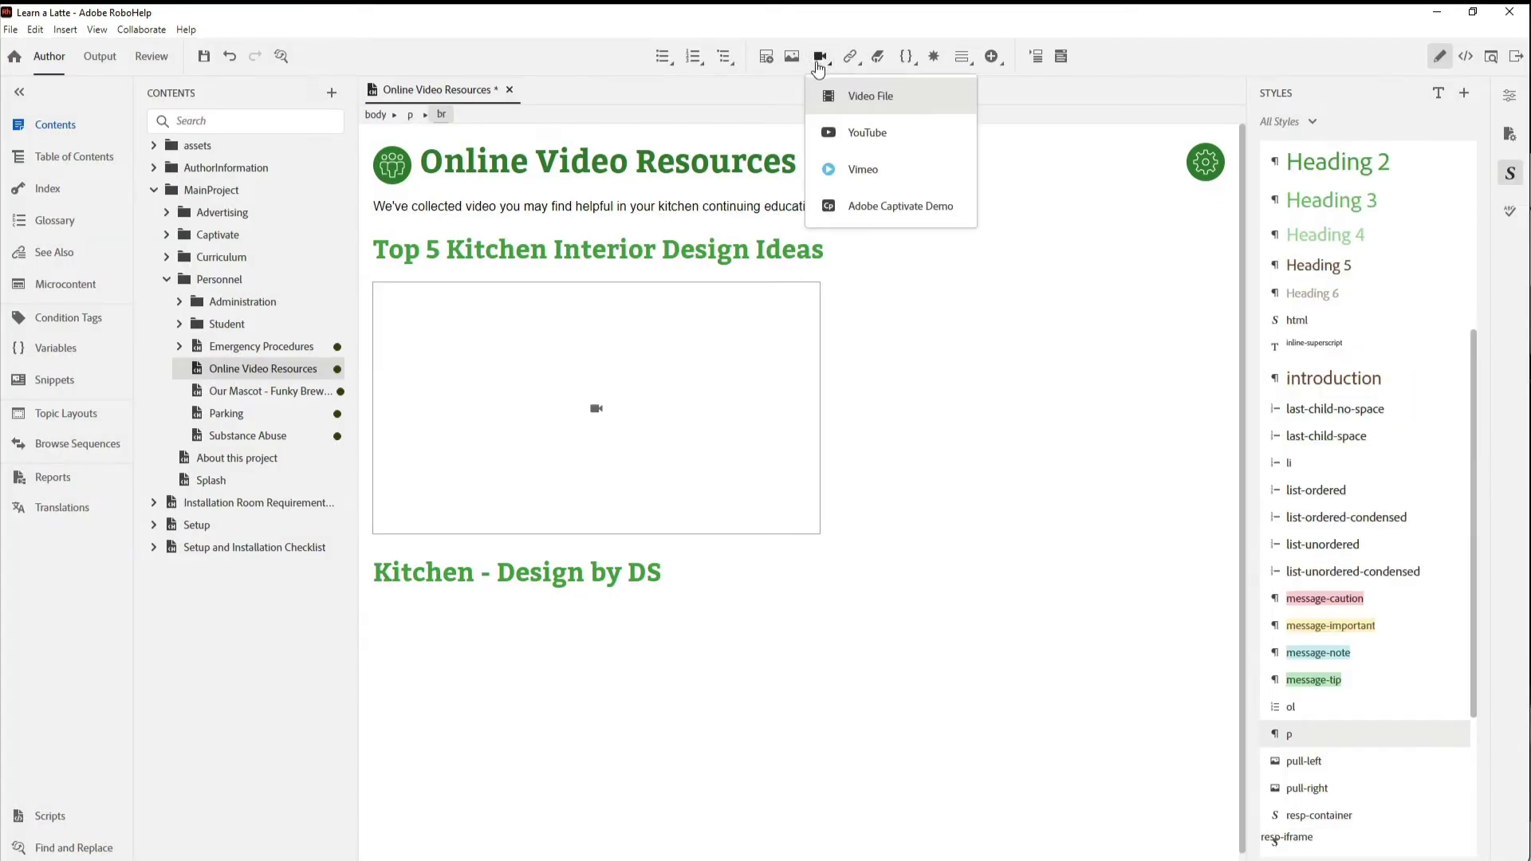
pyautogui.click(828, 184)
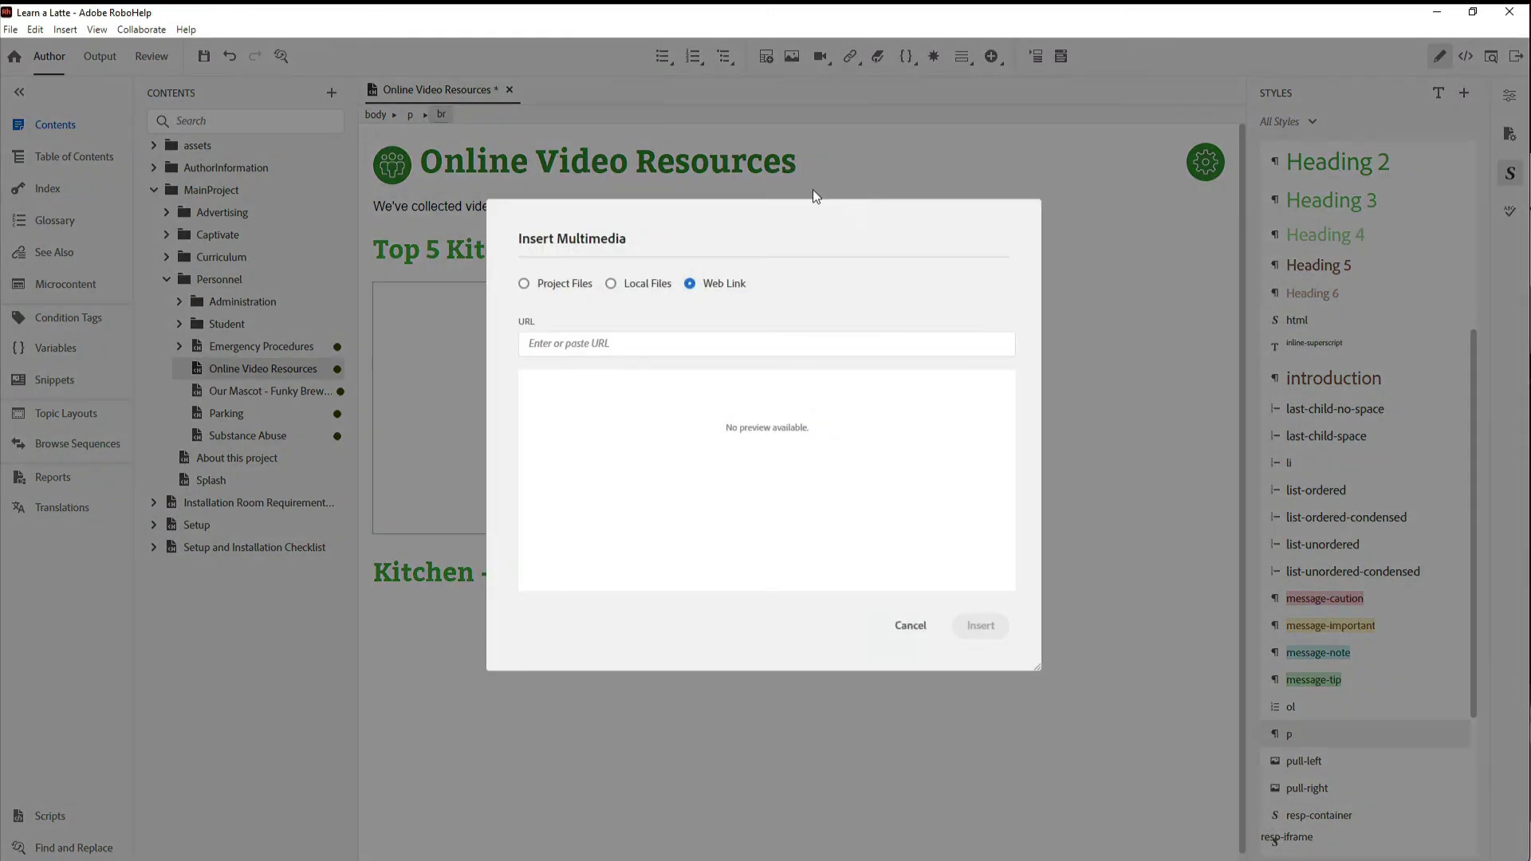
pyautogui.click(678, 348)
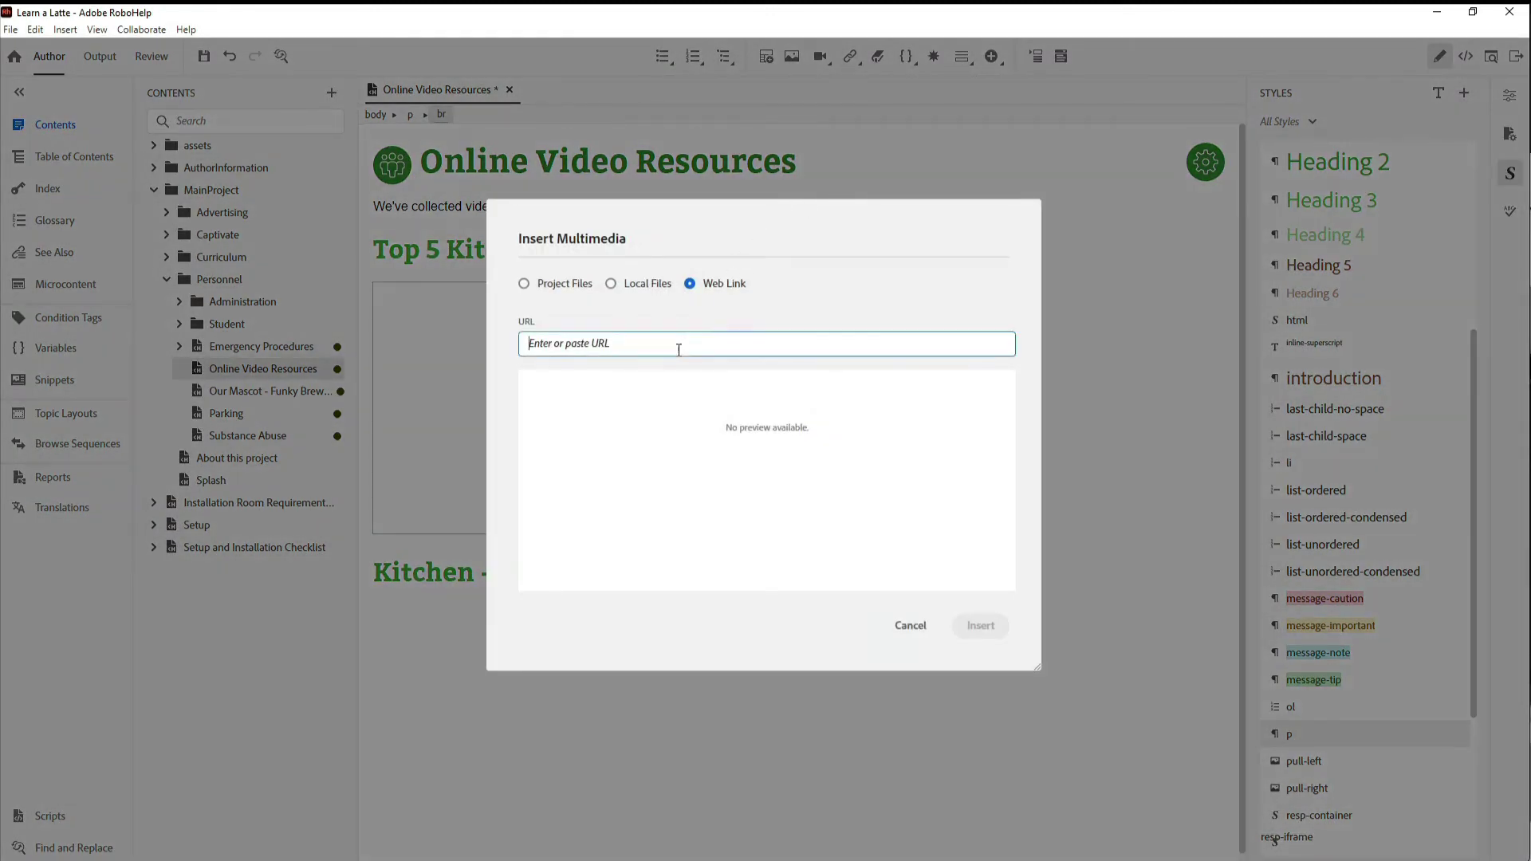
pyautogui.write('https://vimeo.com/481154577')
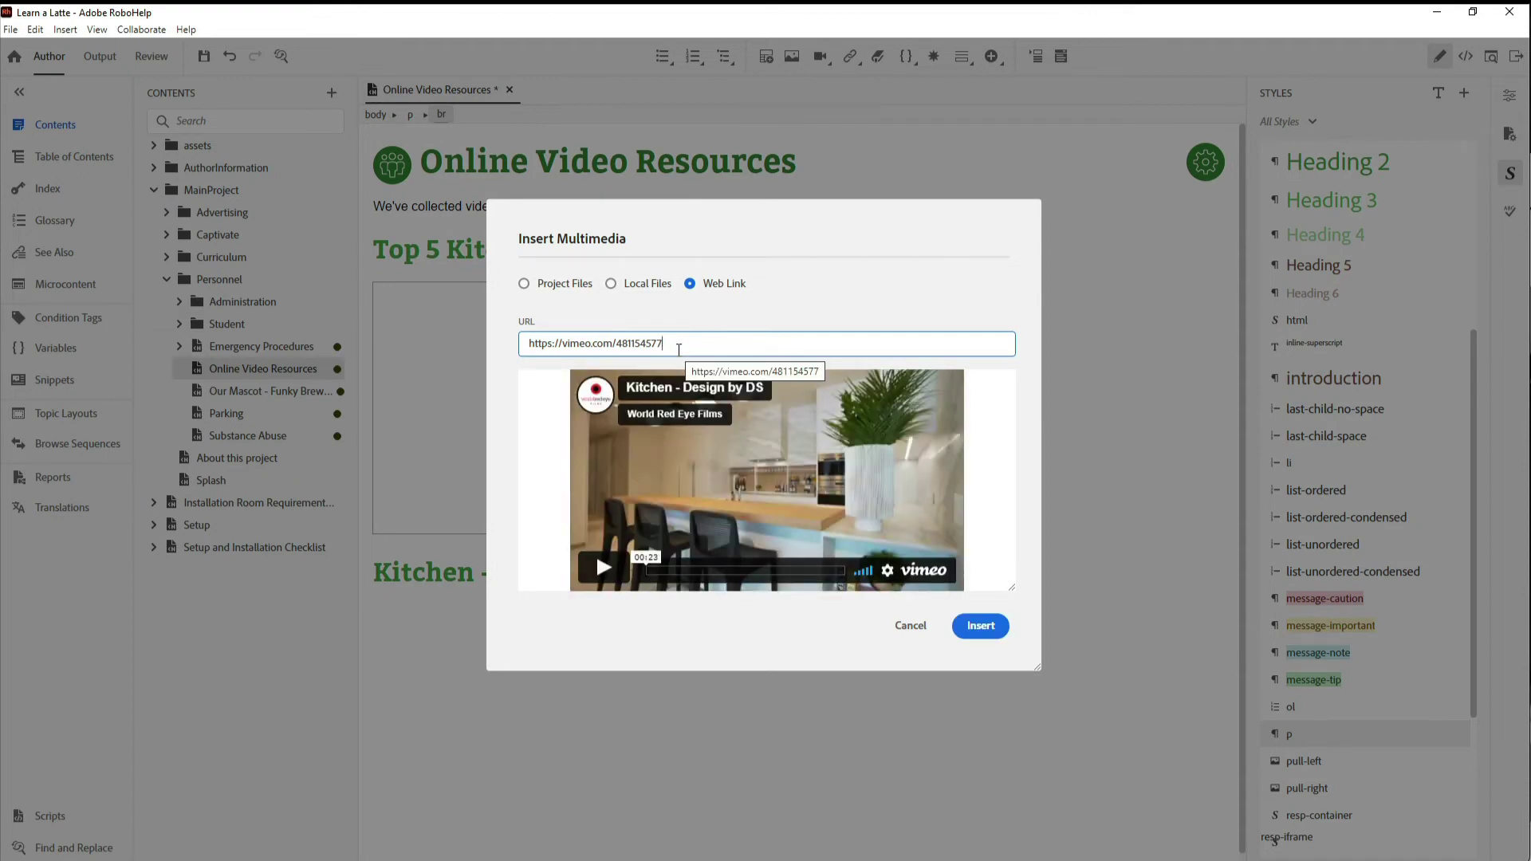
pyautogui.click(778, 529)
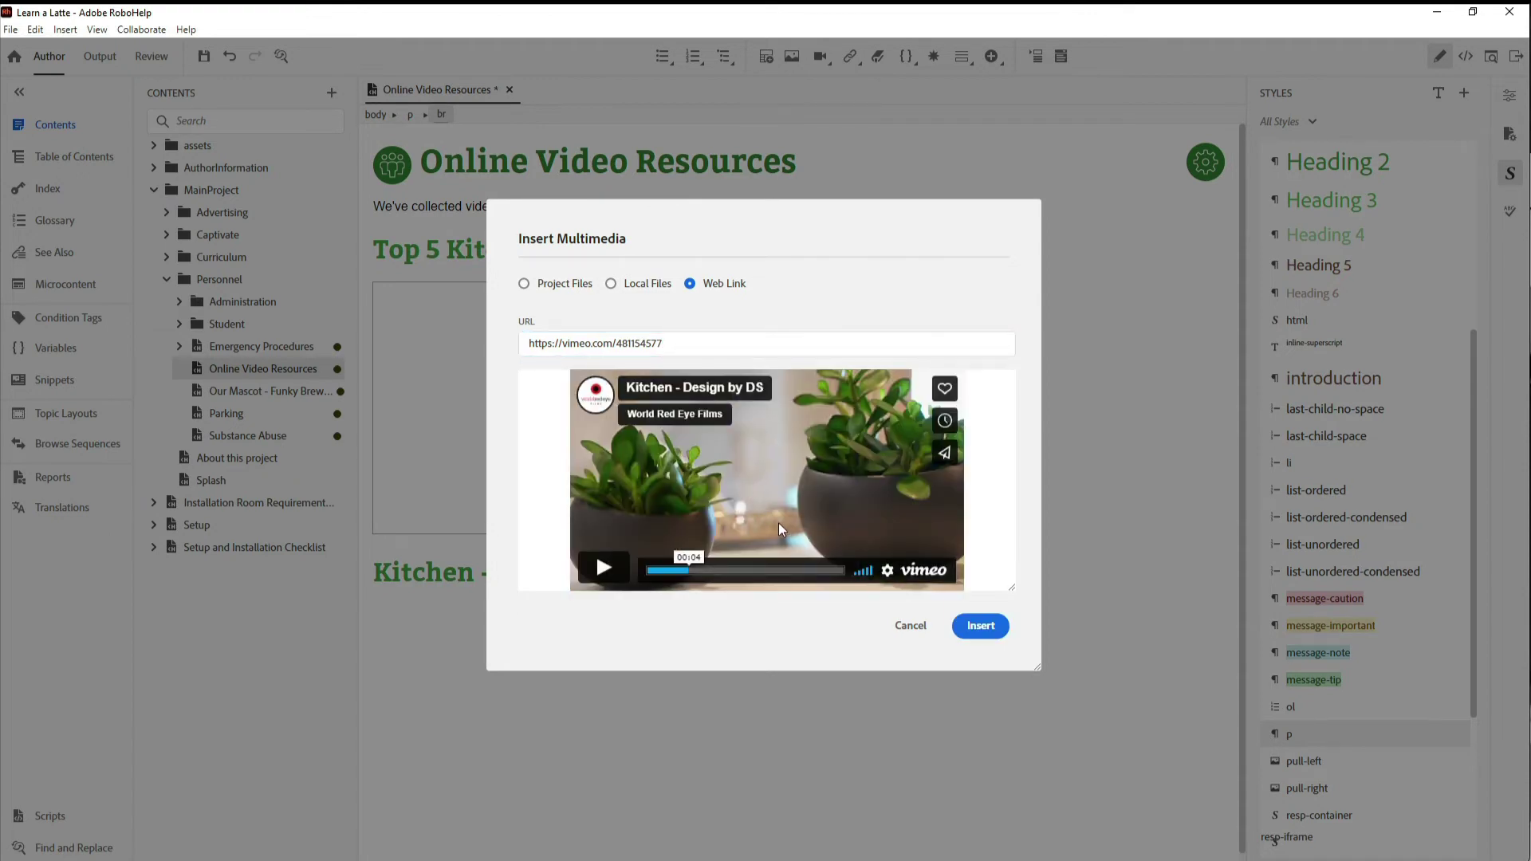
pyautogui.click(981, 627)
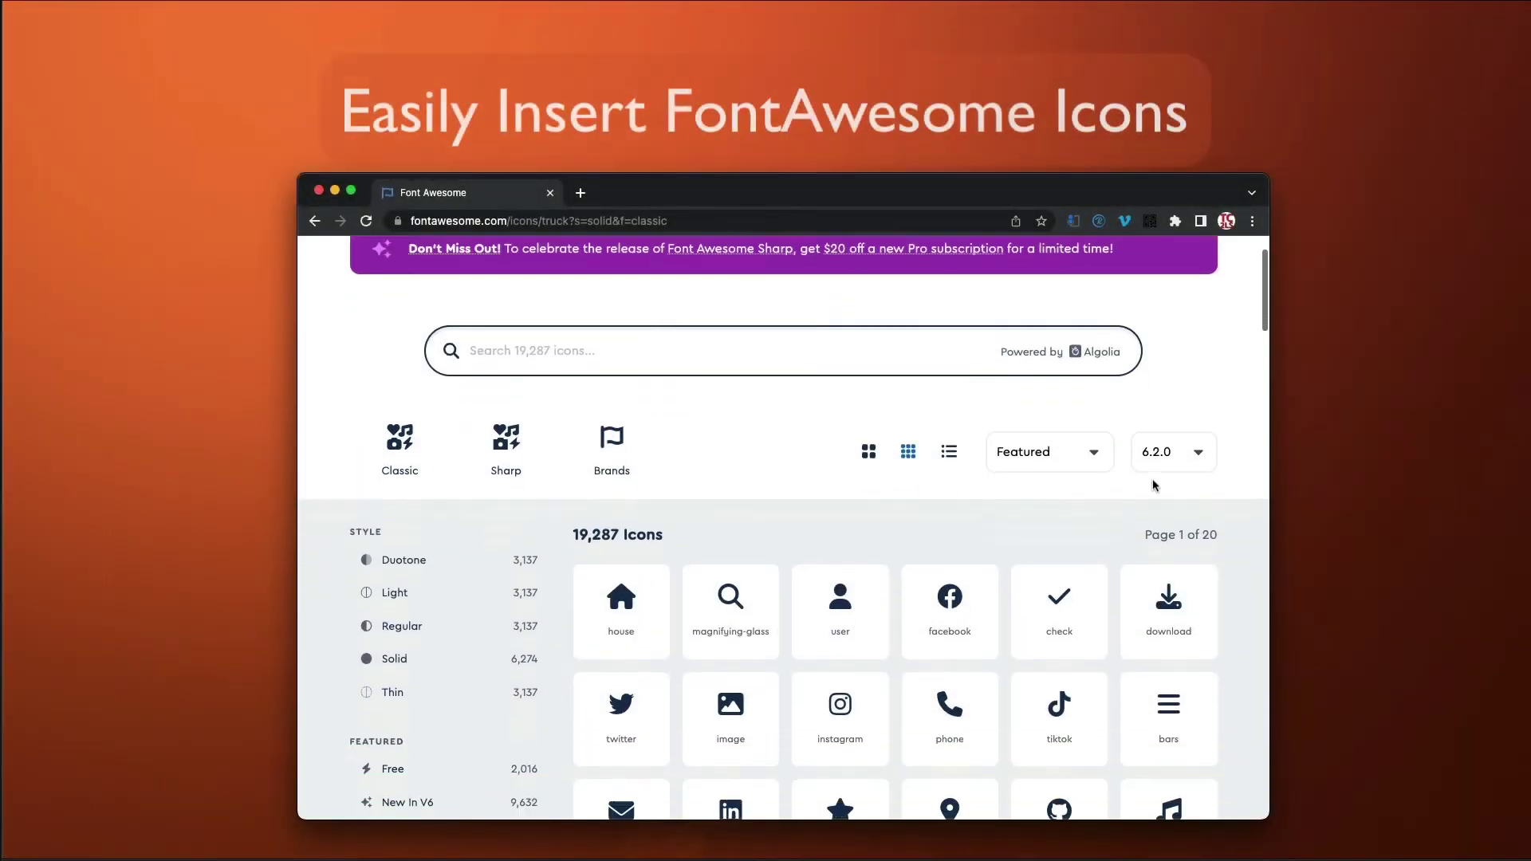
# - Browse down the Font Awesome icon grid and open the computer-classic icon's details
pyautogui.scroll(-4, 1156, 502)
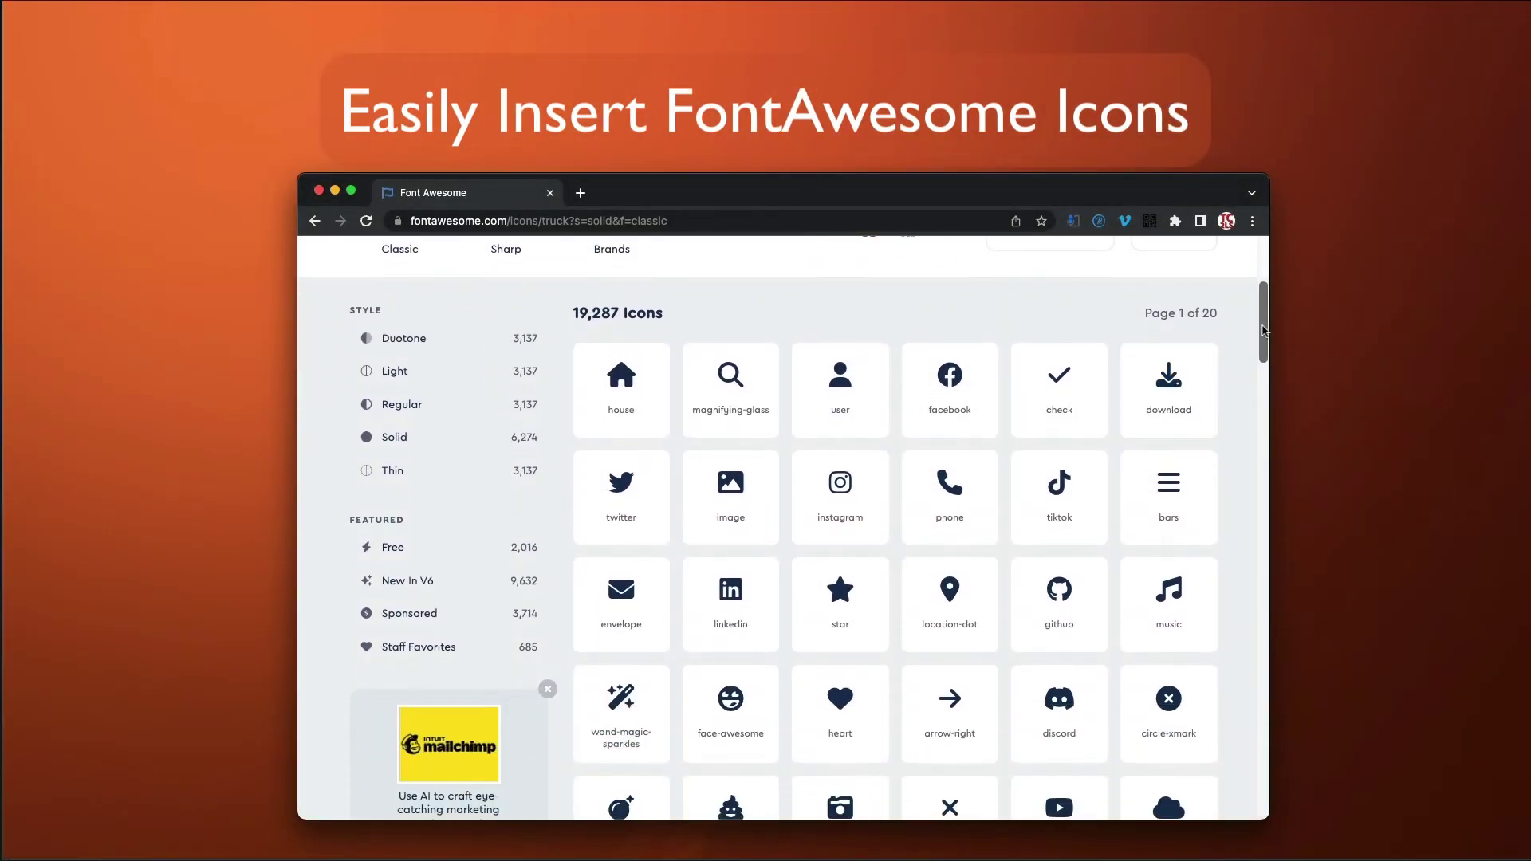
pyautogui.moveTo(1263, 329); pyautogui.dragTo(1252, 765)
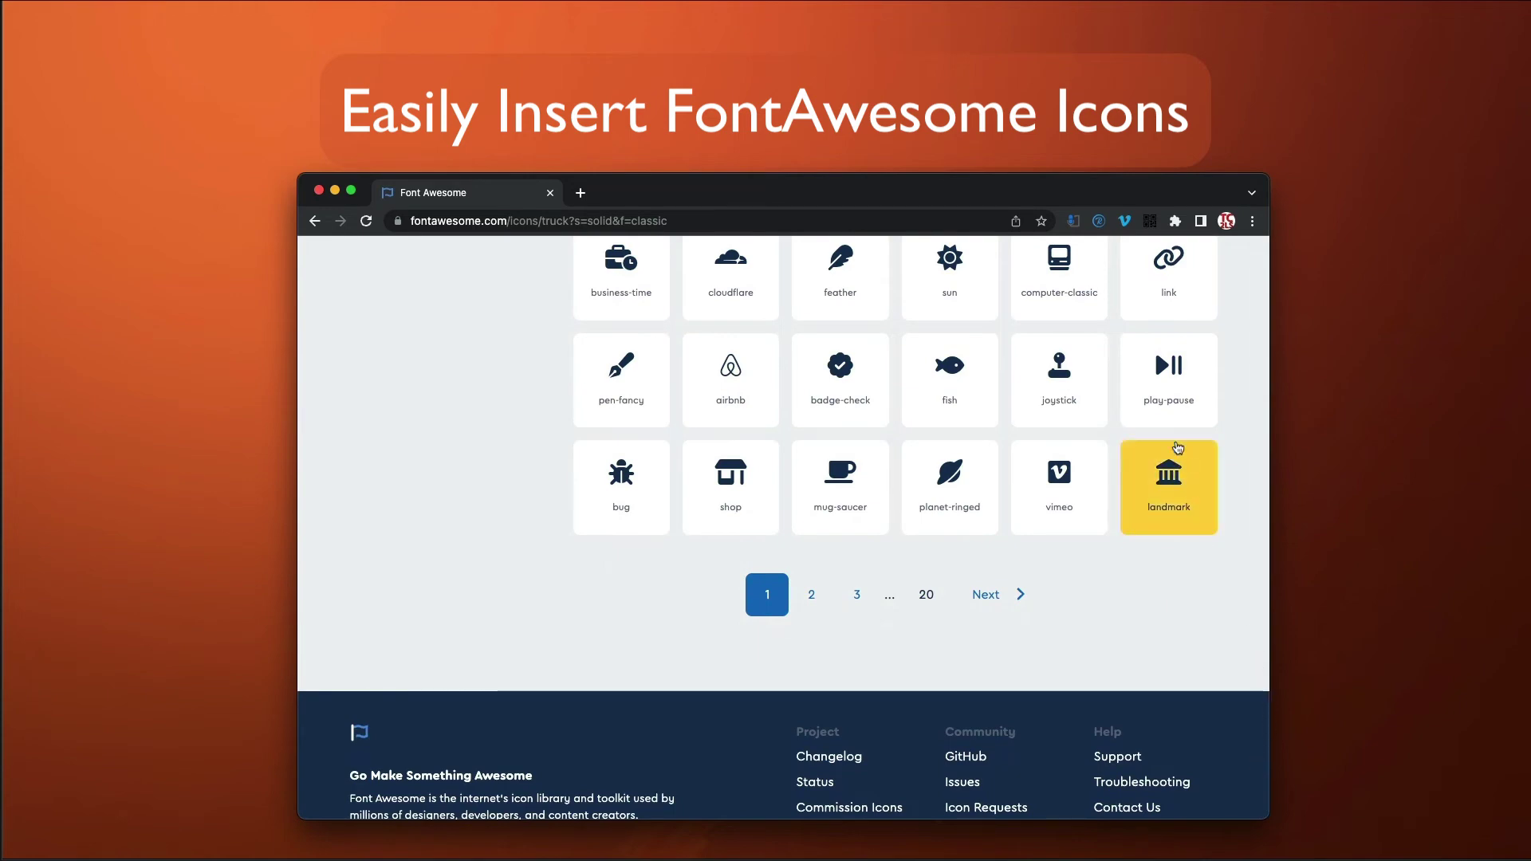
pyautogui.click(1065, 289)
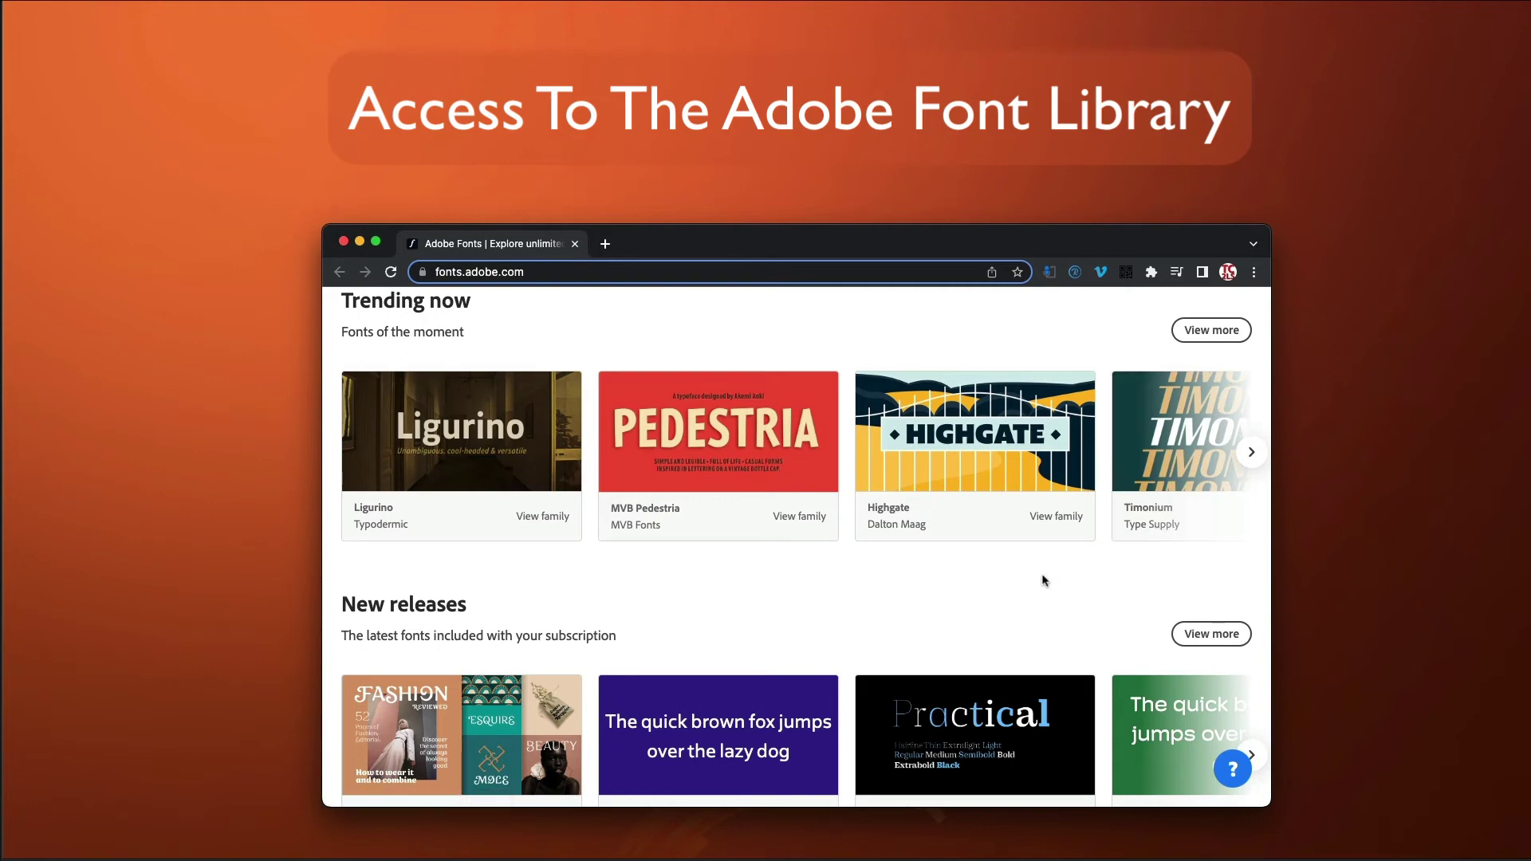
# - Scroll the fonts.adobe.com home page past Trending now, New releases and Hidden gems to the footer
pyautogui.scroll(-4, 1044, 581)
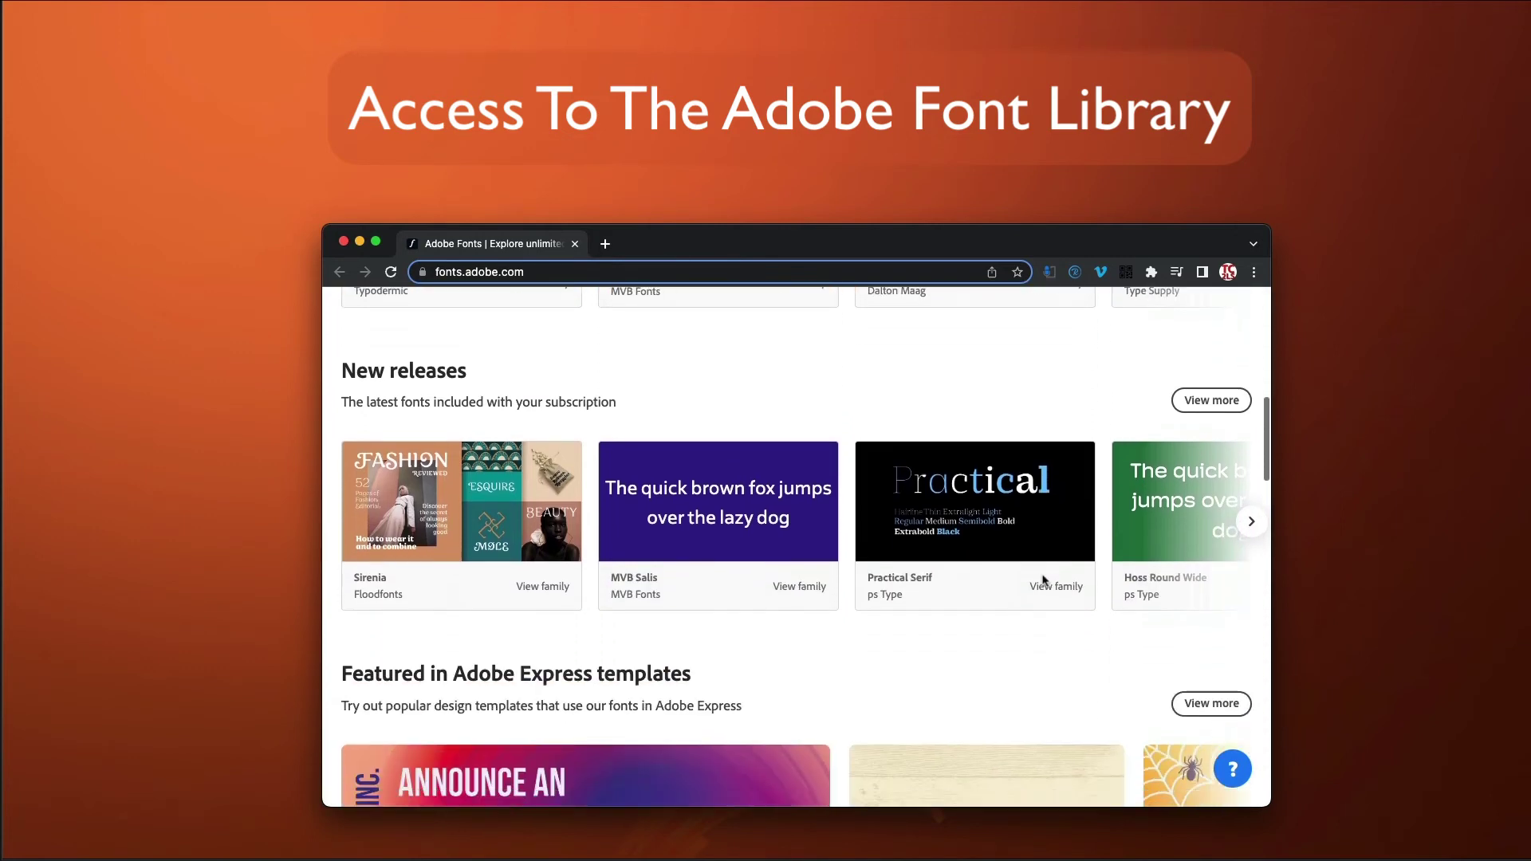
pyautogui.scroll(-5, 1045, 581)
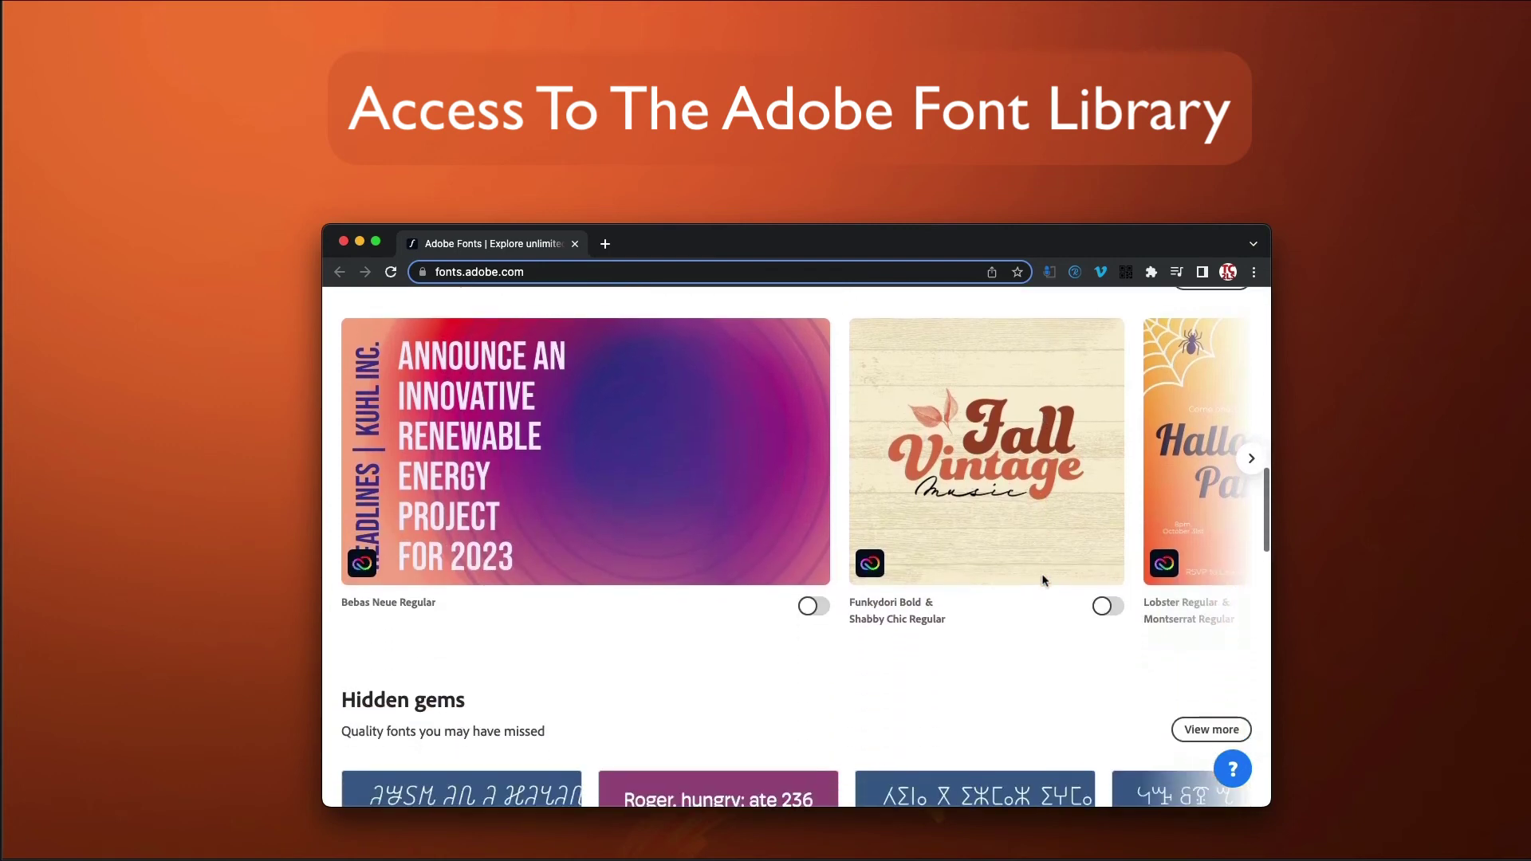
pyautogui.scroll(-5, 1045, 581)
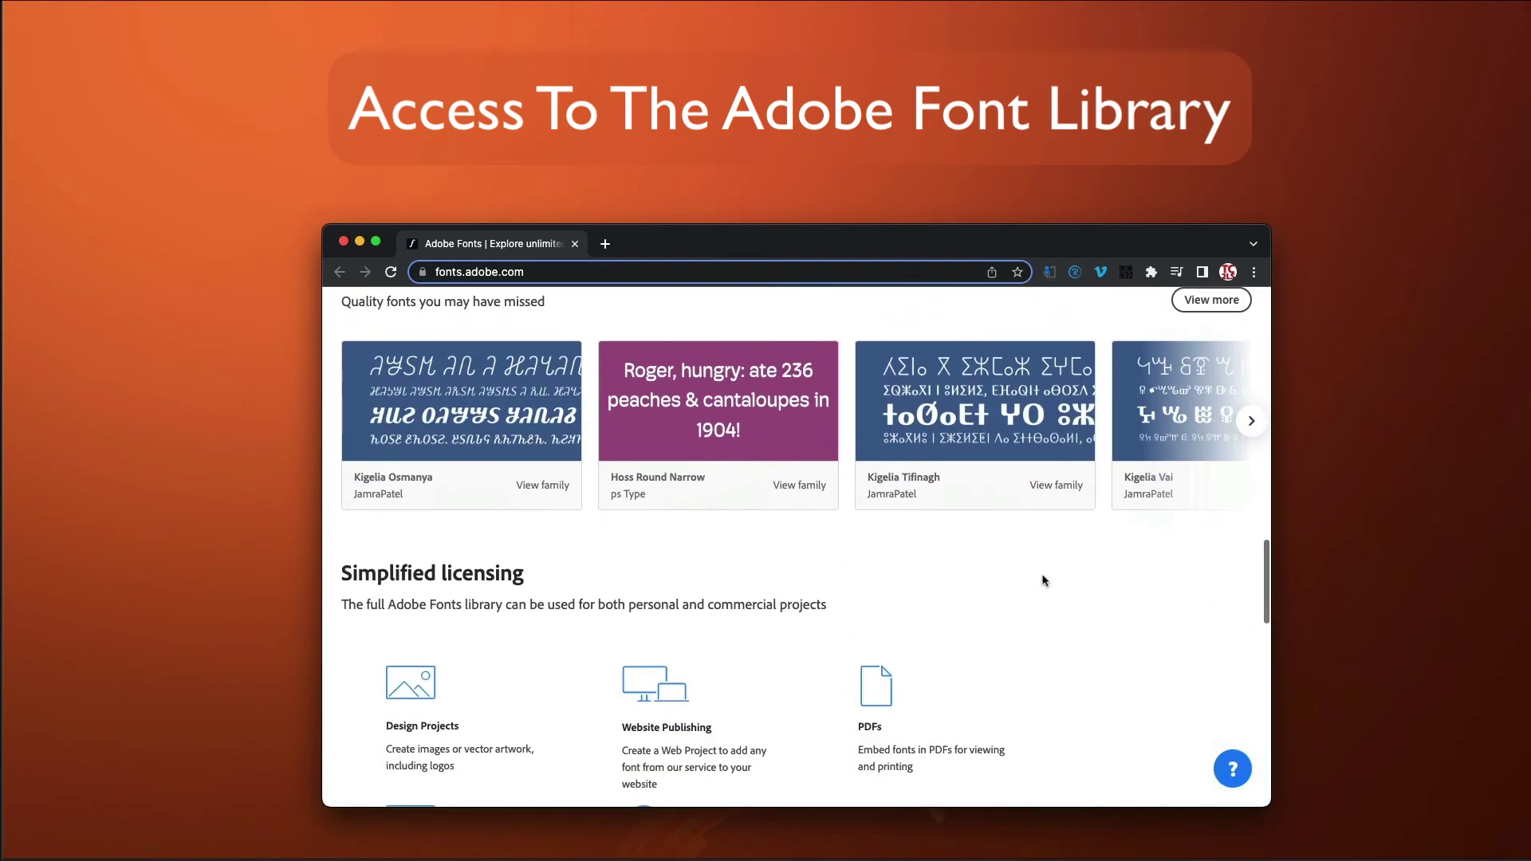
pyautogui.scroll(-5, 1043, 581)
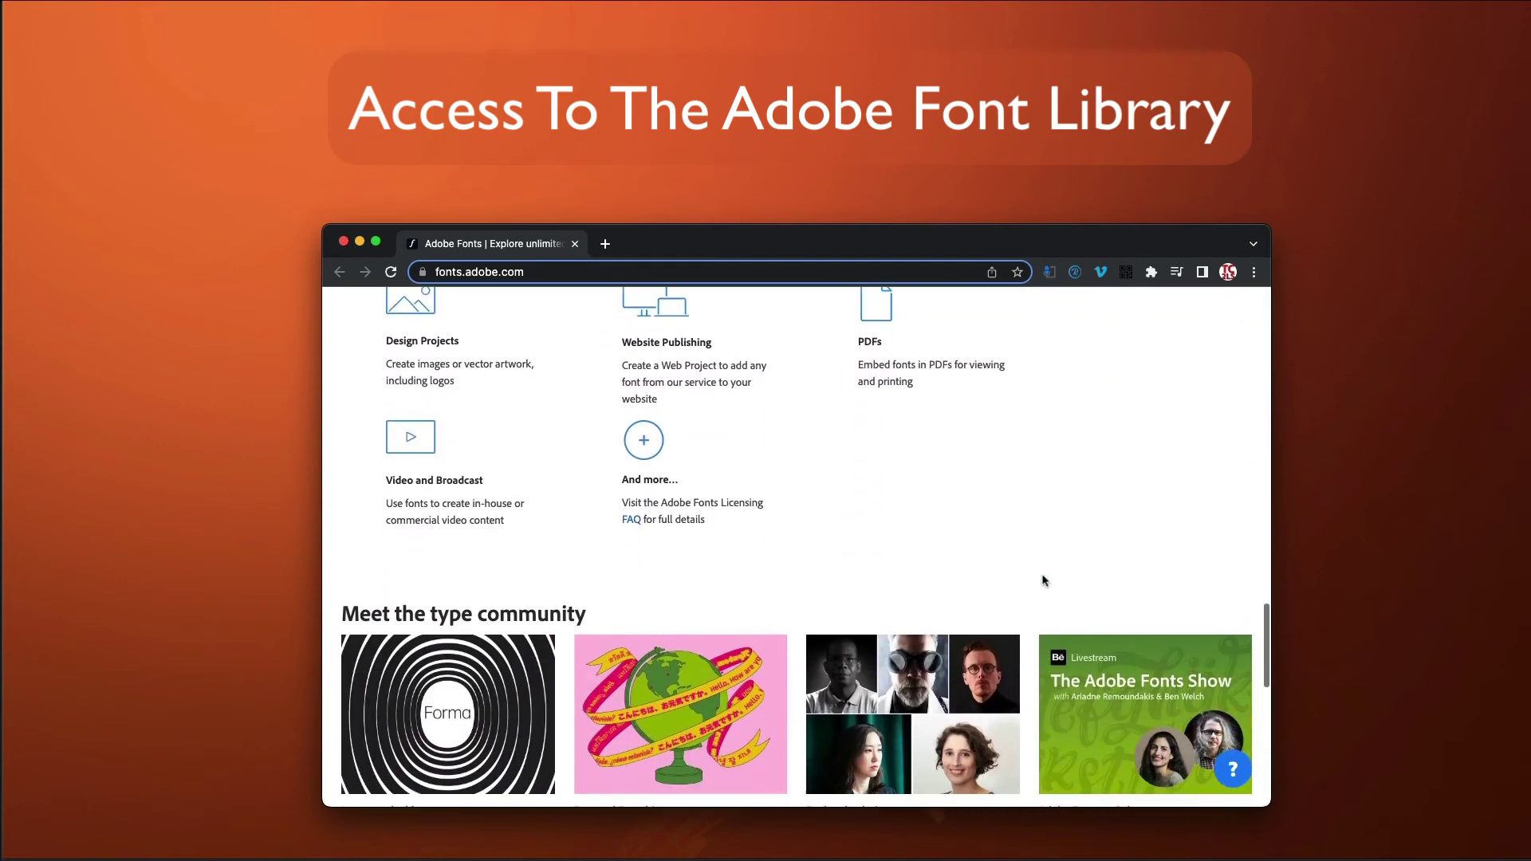
pyautogui.scroll(-5, 1043, 581)
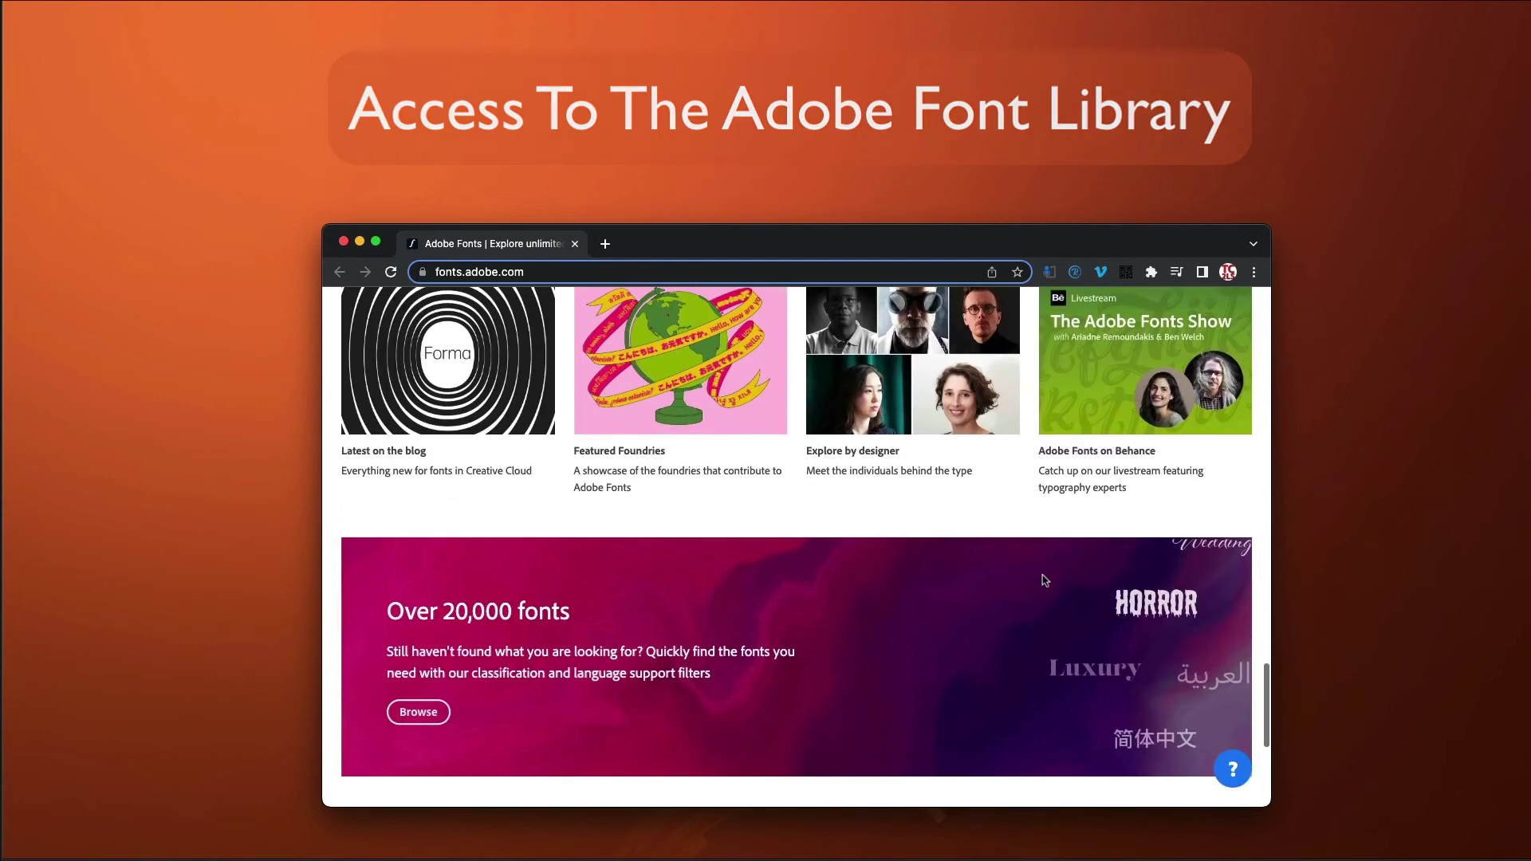